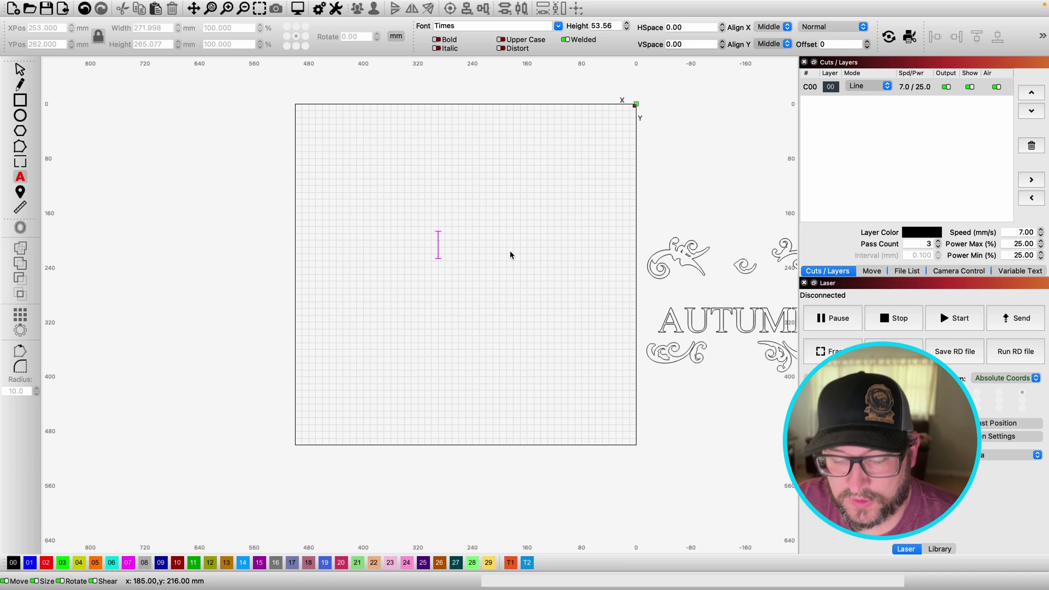
# Scale the typed Times letter A to about 305 × 297 mm and centre it in the work area.
pyautogui.click(20, 70)
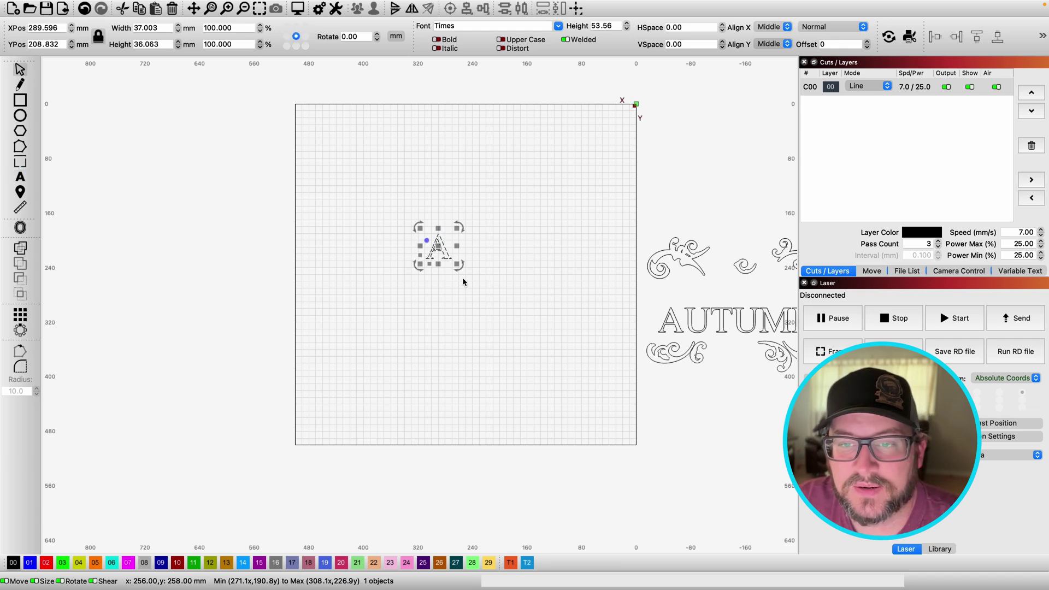
pyautogui.moveTo(457, 264); pyautogui.dragTo(622, 441)
pyautogui.moveTo(530, 333); pyautogui.dragTo(449, 250)
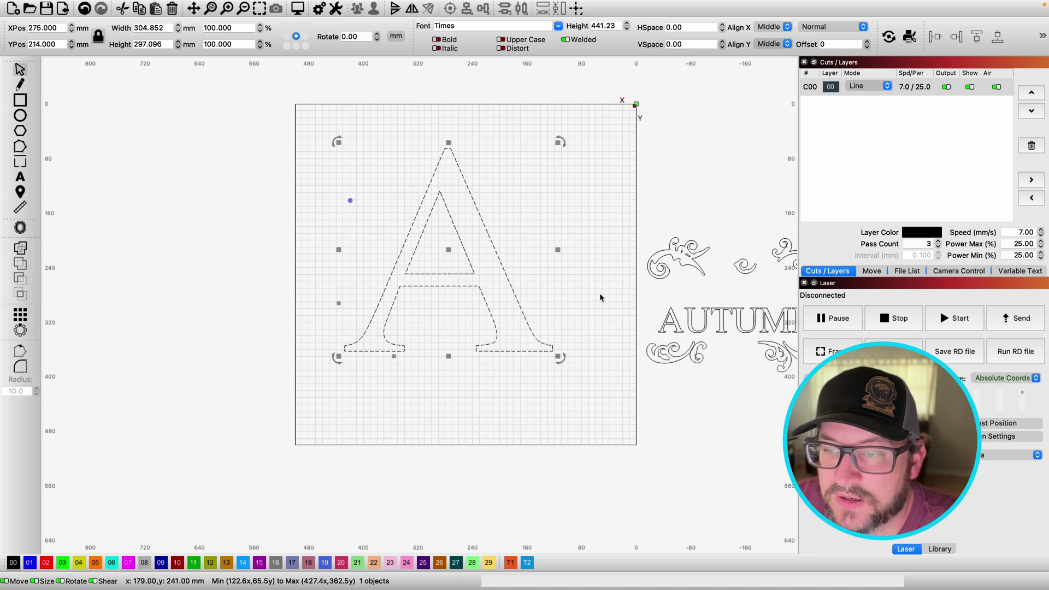
# Lay AUTUMN level across the A's middle, sized about 202 × 32 mm and centred.
pyautogui.click(730, 326)
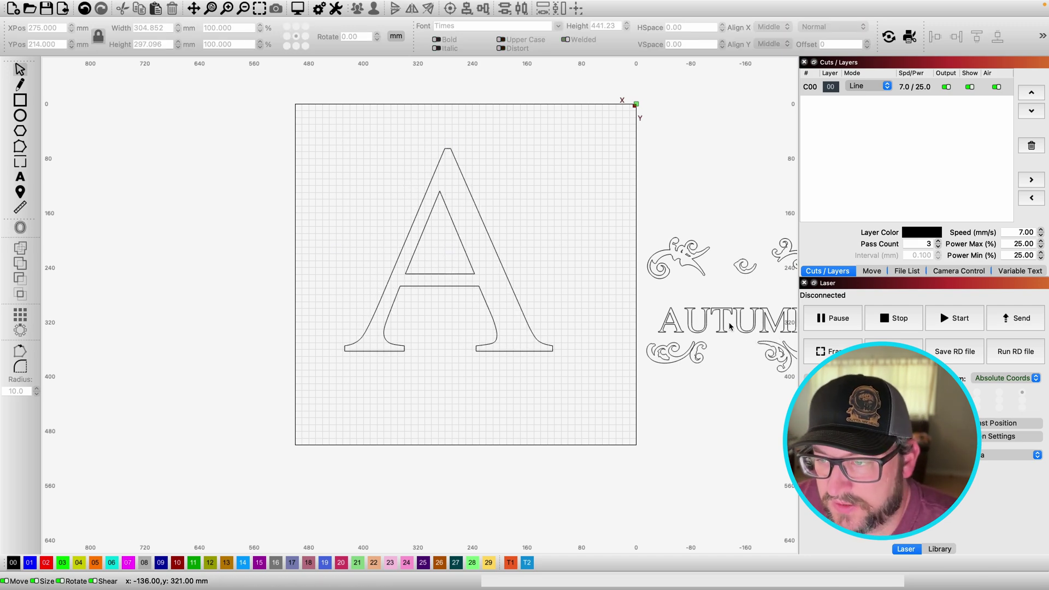
pyautogui.moveTo(726, 325); pyautogui.dragTo(452, 270)
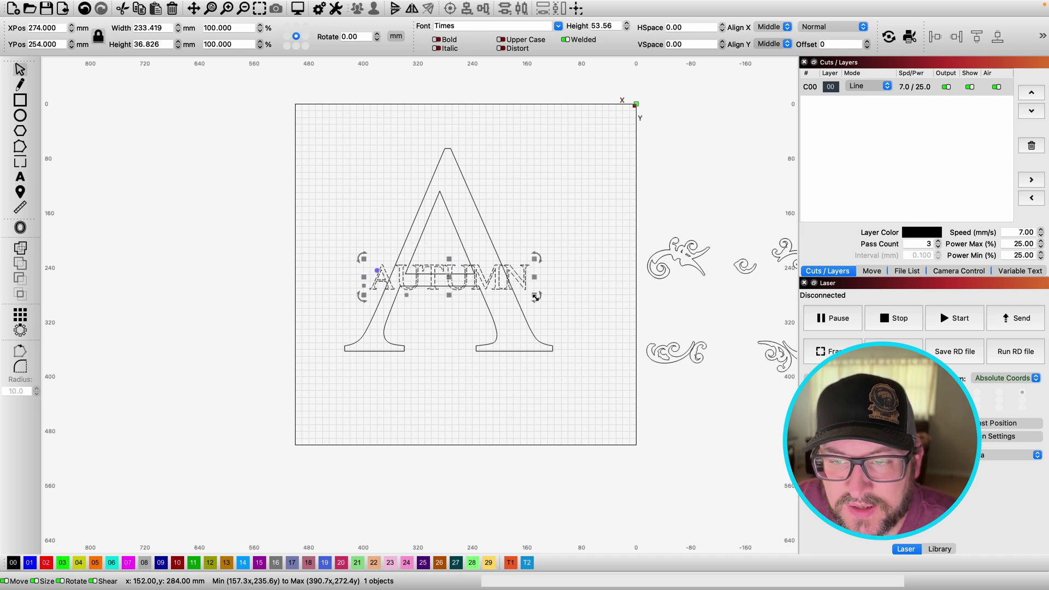
pyautogui.moveTo(521, 288); pyautogui.dragTo(498, 279)
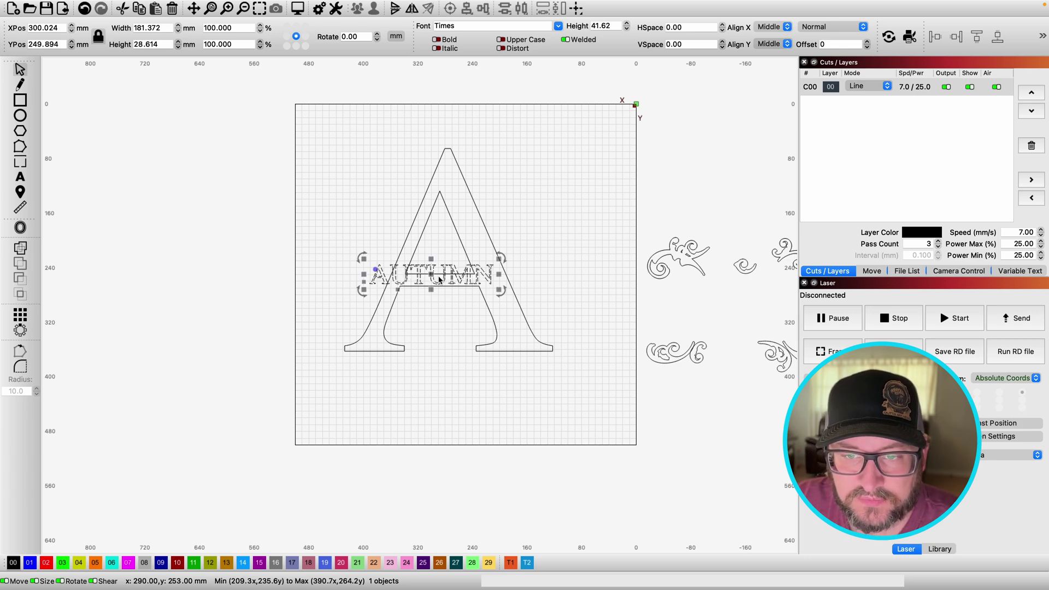
pyautogui.moveTo(434, 275); pyautogui.dragTo(449, 275)
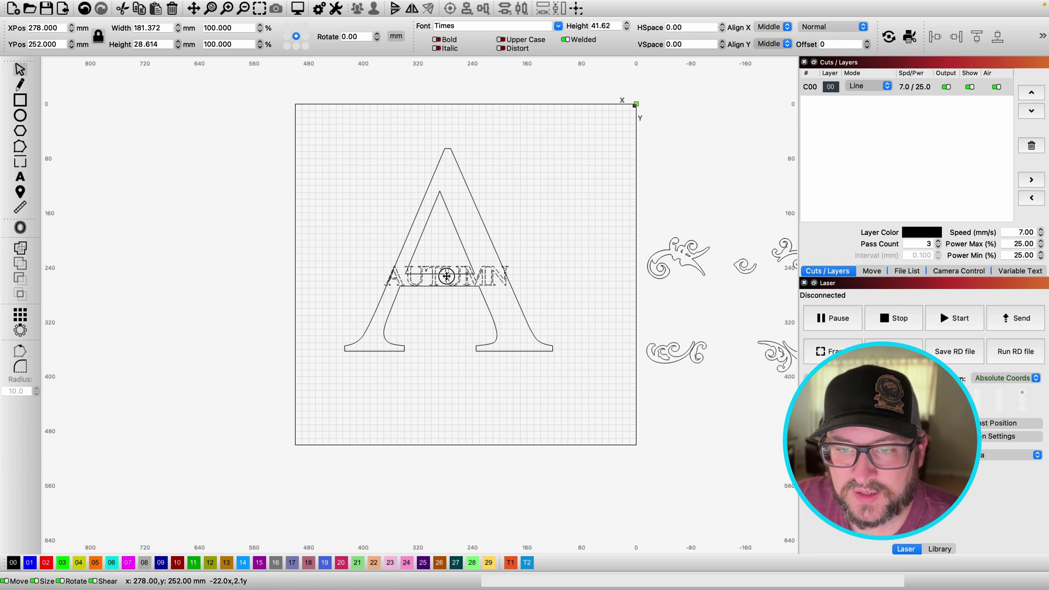
pyautogui.moveTo(511, 289); pyautogui.dragTo(513, 292)
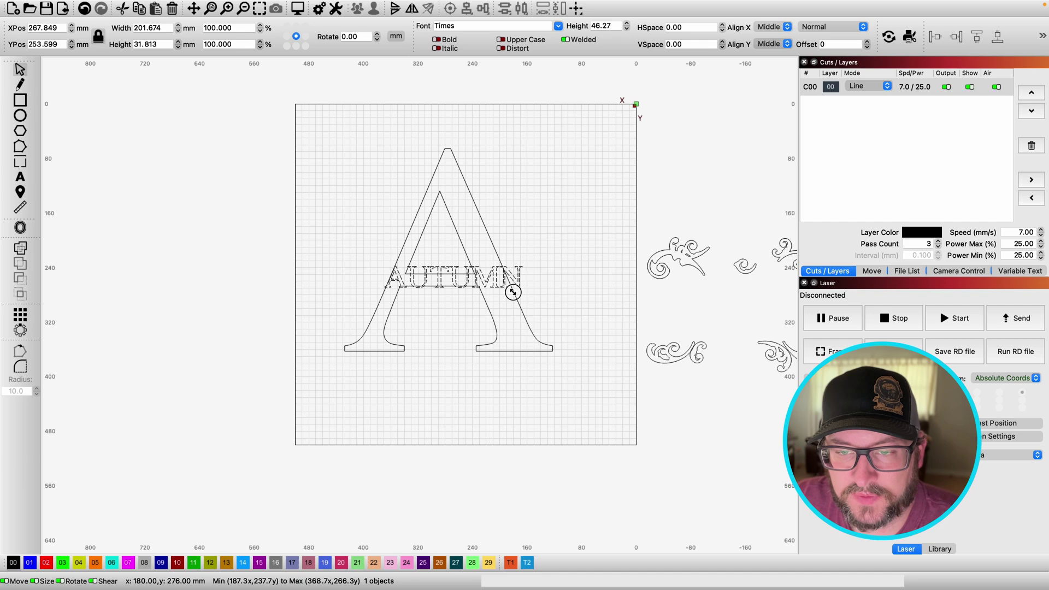
pyautogui.moveTo(454, 278); pyautogui.dragTo(445, 277)
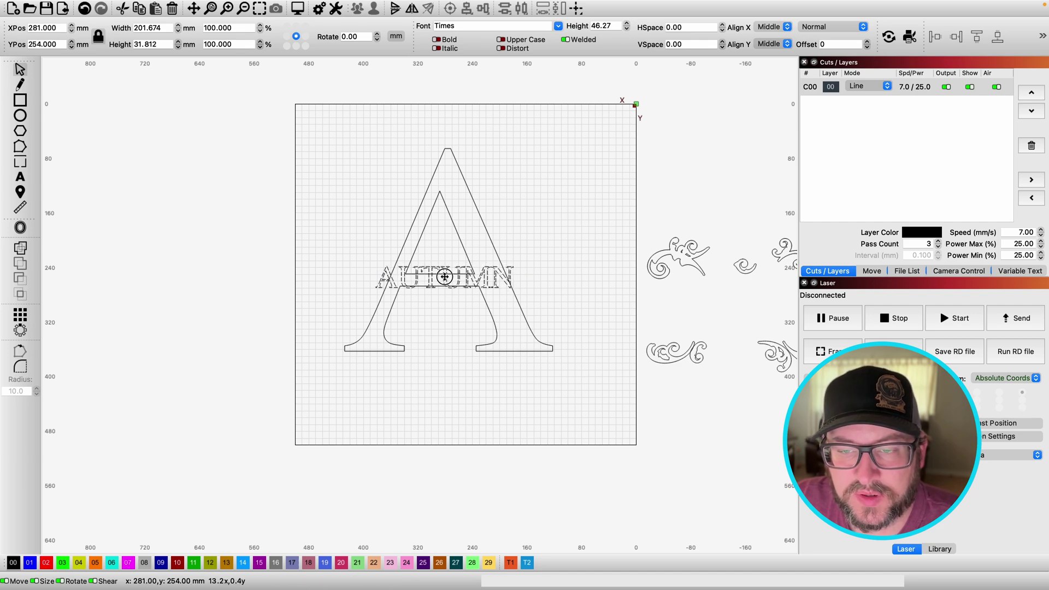
# Draw a 222 × 37 mm rectangle enclosing AUTUMN as a band across the A.
pyautogui.click(20, 100)
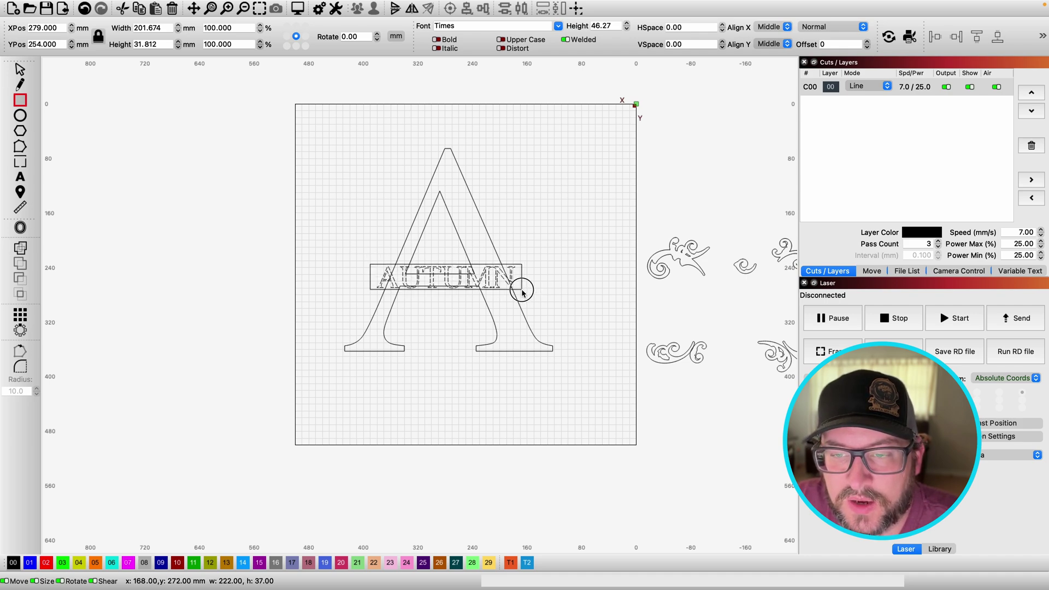
pyautogui.moveTo(521, 293); pyautogui.dragTo(524, 290)
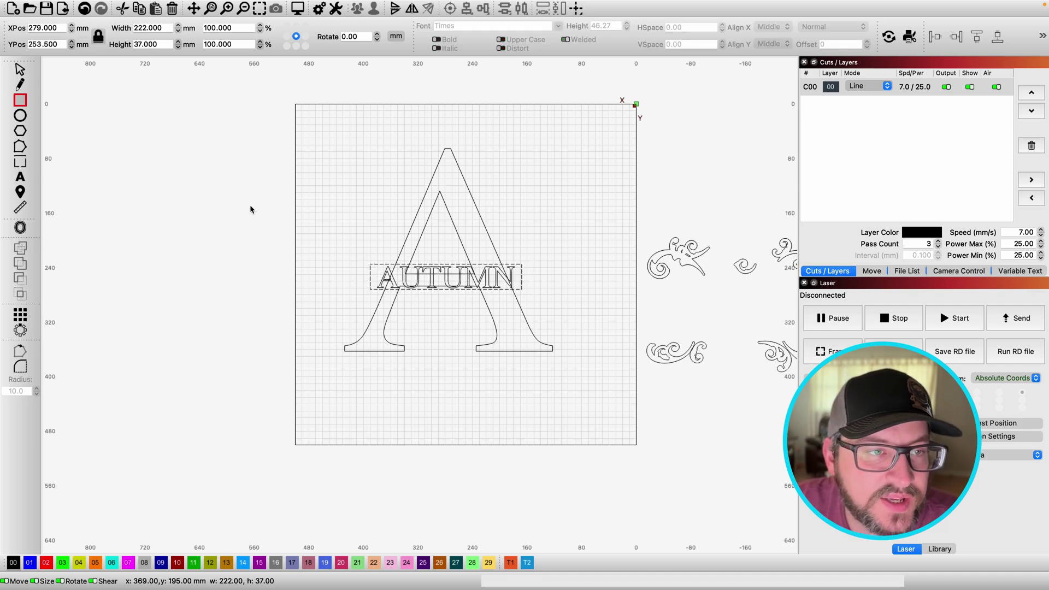
pyautogui.click(20, 70)
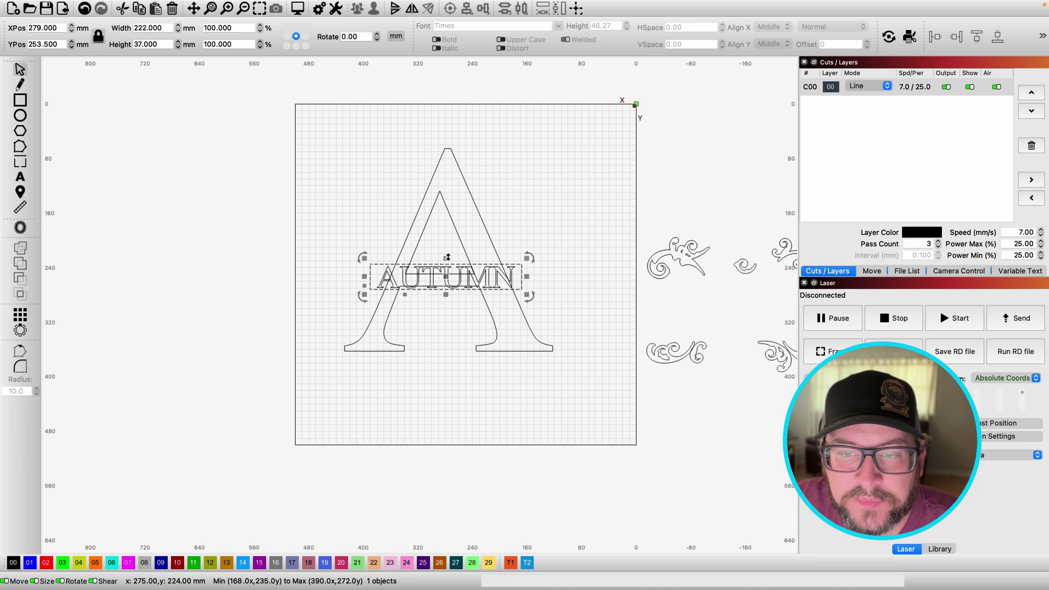
pyautogui.moveTo(448, 257); pyautogui.dragTo(448, 258)
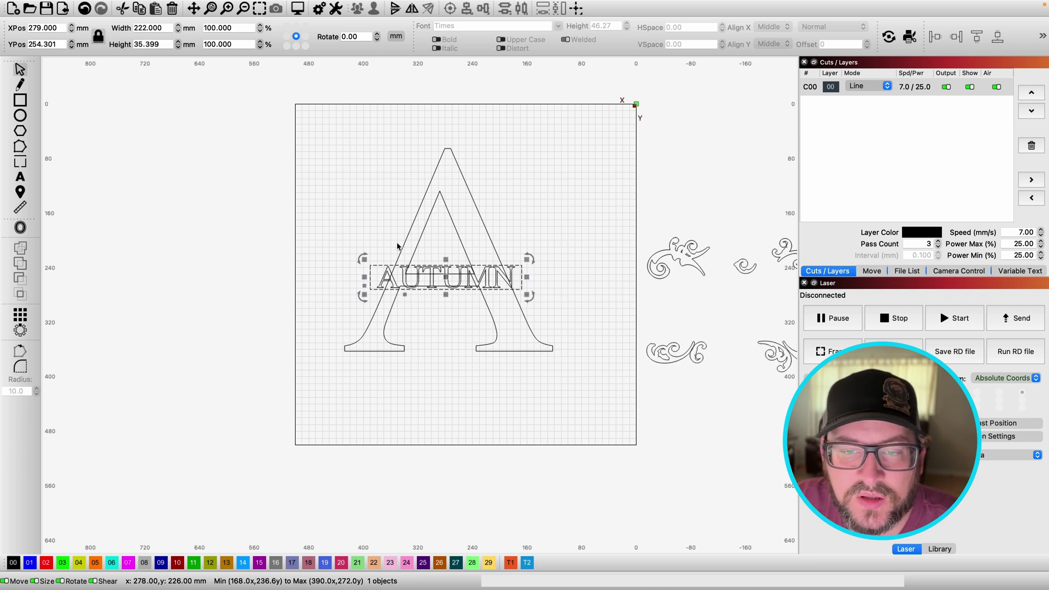
pyautogui.click(481, 294)
# Move AUTUMN out of the A to the right of the work area.
pyautogui.click(453, 283)
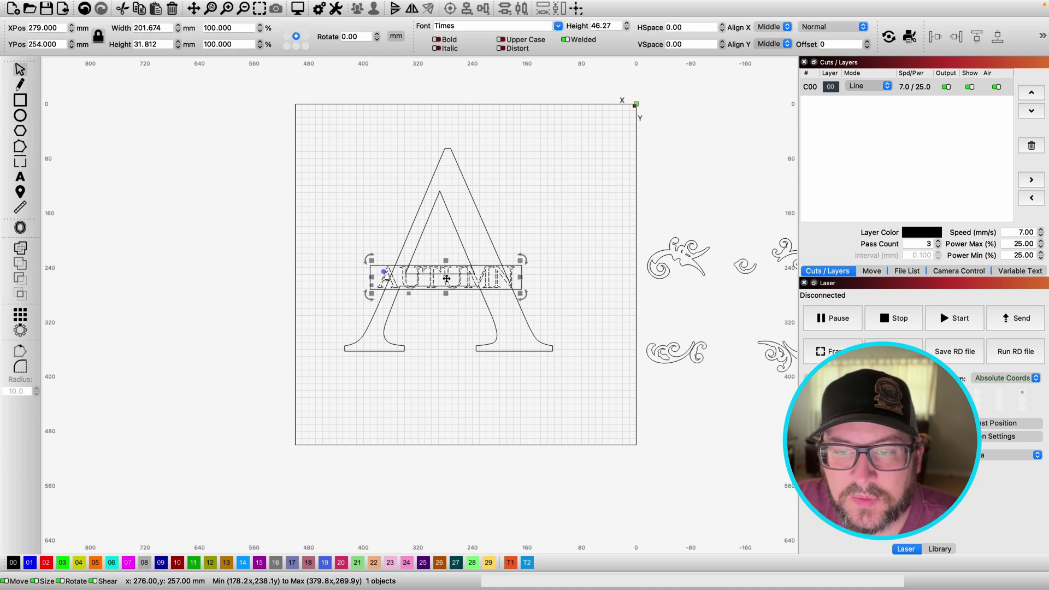
pyautogui.moveTo(453, 283); pyautogui.dragTo(714, 302)
pyautogui.click(345, 157)
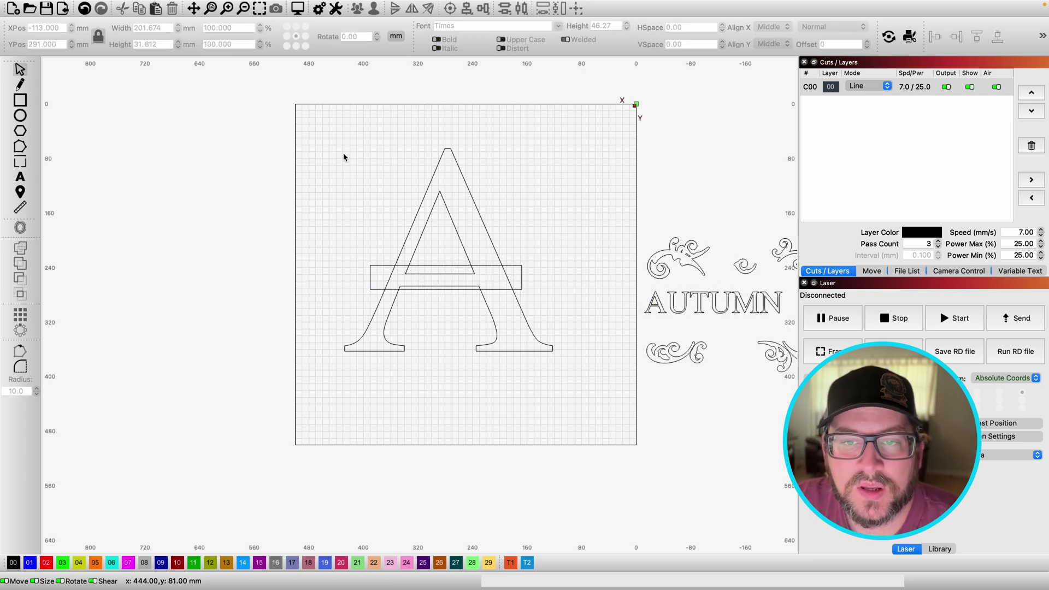
# Subtract the rectangle from the A using Boolean Assistant's Subtract A-B option.
pyautogui.moveTo(326, 126); pyautogui.dragTo(570, 390)
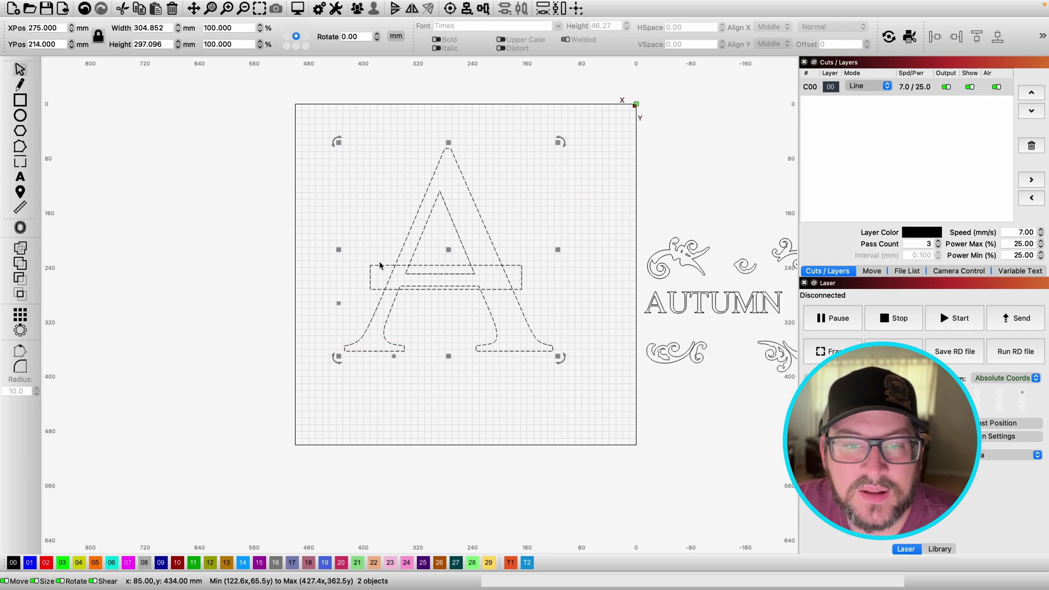
pyautogui.moveTo(169, 4)
pyautogui.click(131, 6)
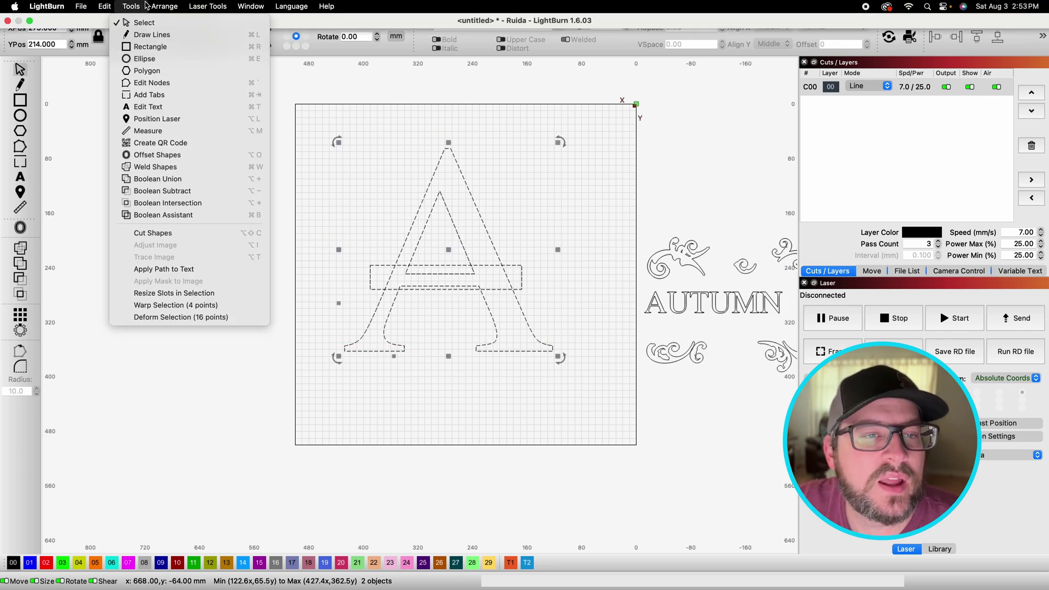
pyautogui.click(185, 216)
pyautogui.click(226, 144)
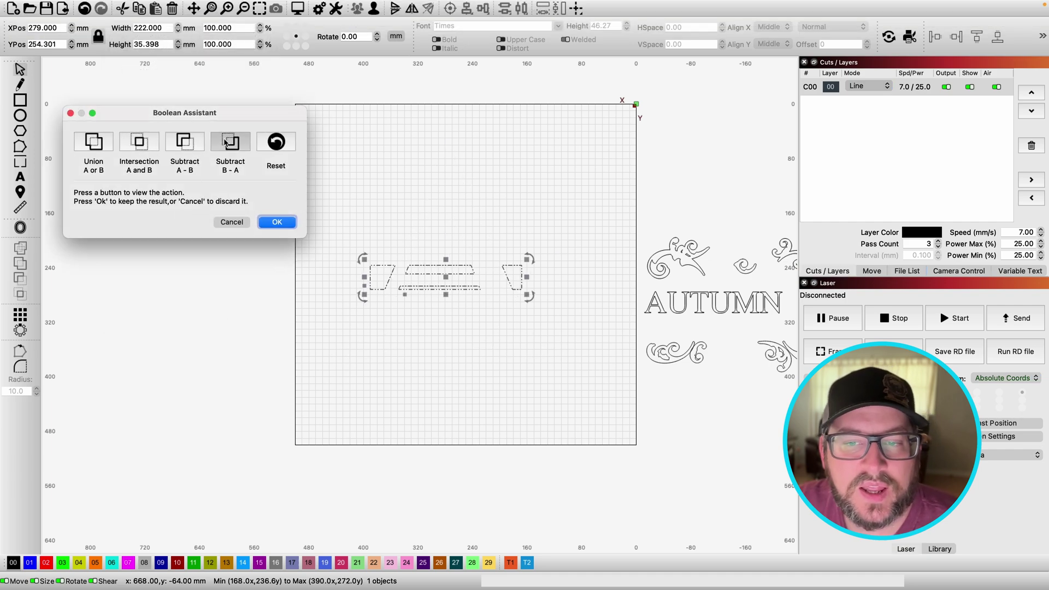
pyautogui.click(184, 145)
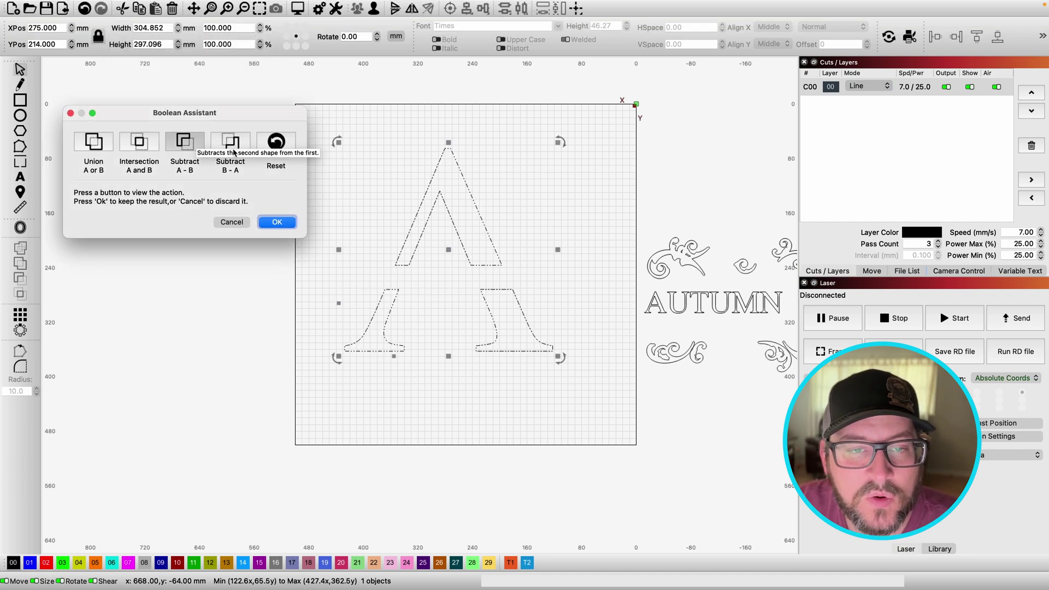
pyautogui.click(234, 150)
pyautogui.click(189, 149)
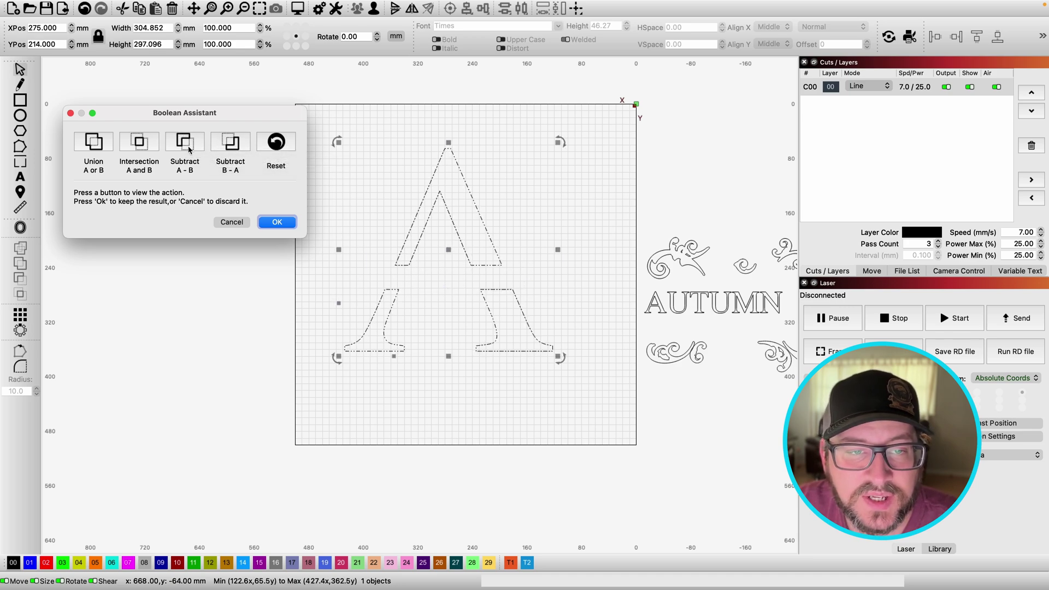
pyautogui.click(277, 223)
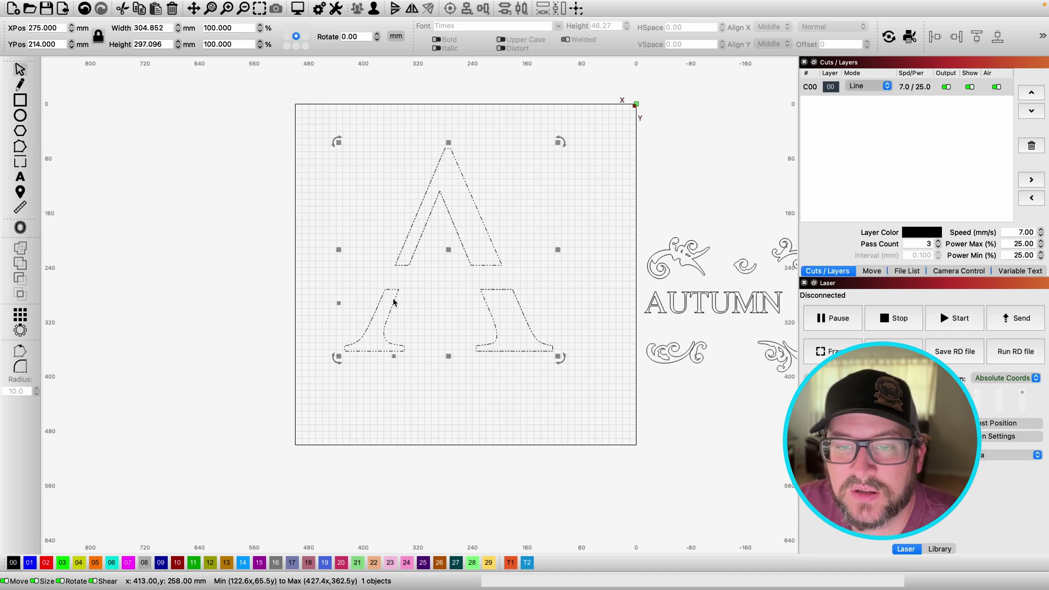
pyautogui.click(20, 102)
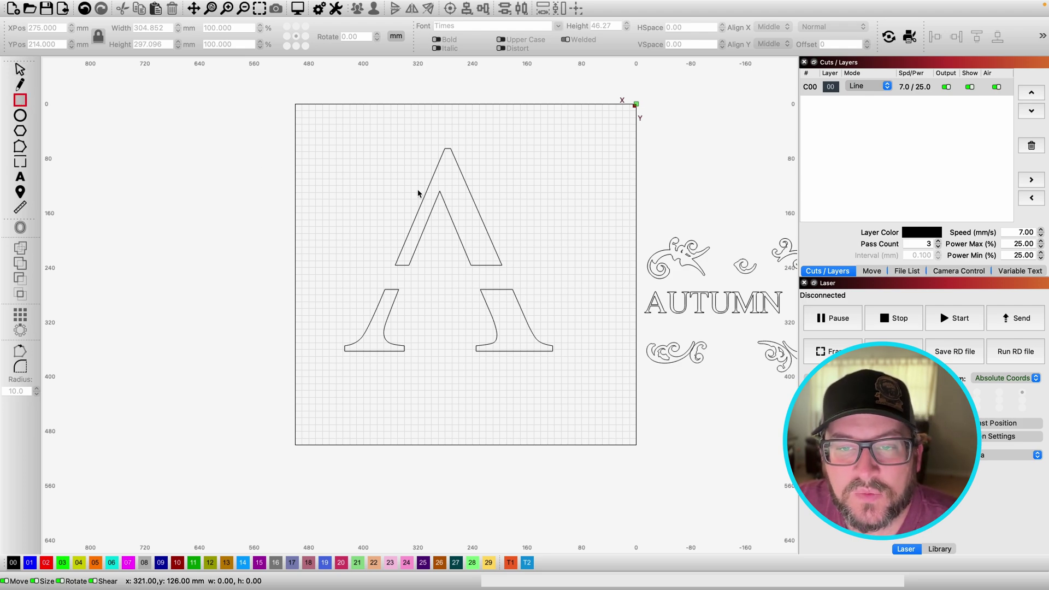
pyautogui.click(20, 69)
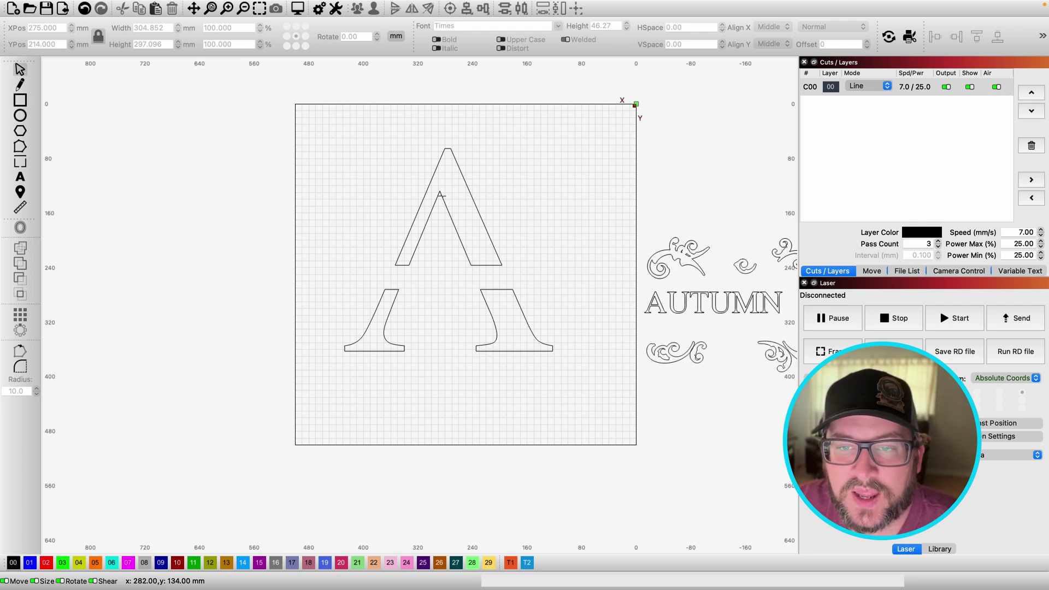
# Ungroup the split A into separate top and leg pieces.
pyautogui.click(442, 195)
pyautogui.rightClick(442, 195)
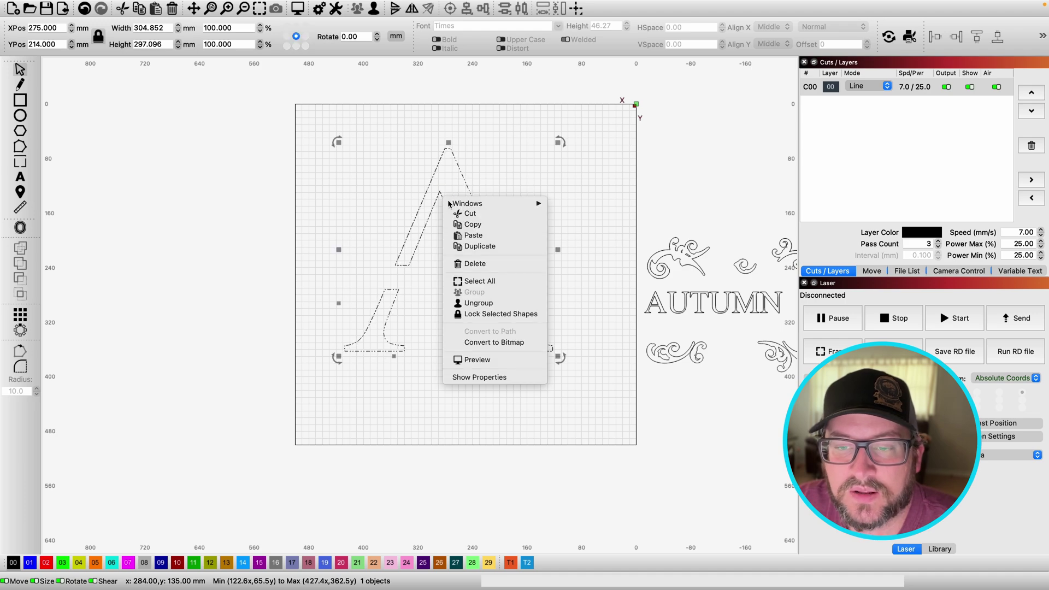
pyautogui.click(494, 302)
pyautogui.click(64, 106)
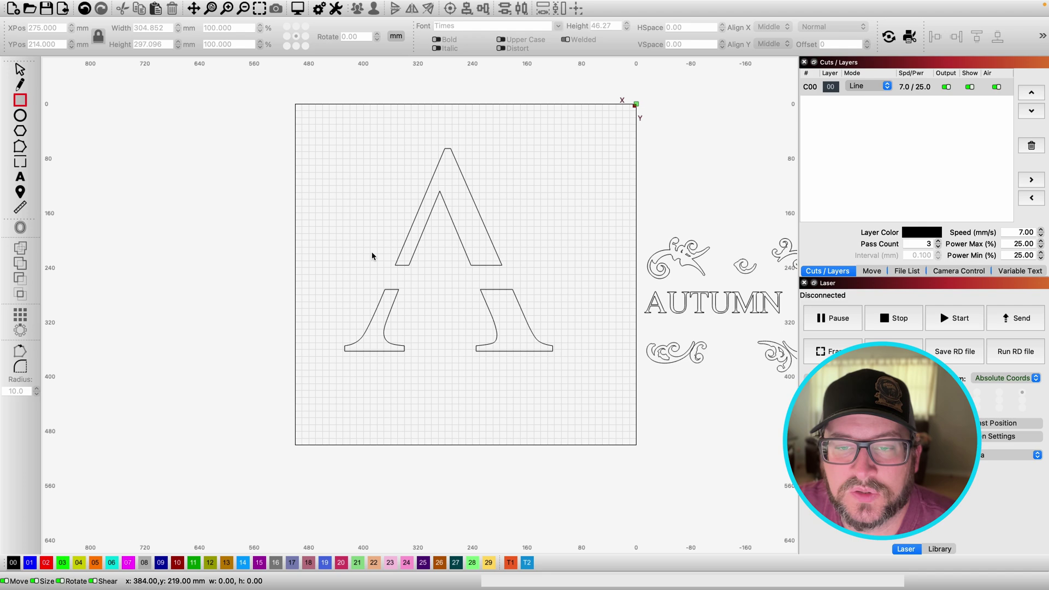
# Draw a thin 253 × 8.3 mm crossbar in the gap and place a copy atop the legs.
pyautogui.moveTo(367, 254); pyautogui.dragTo(540, 262)
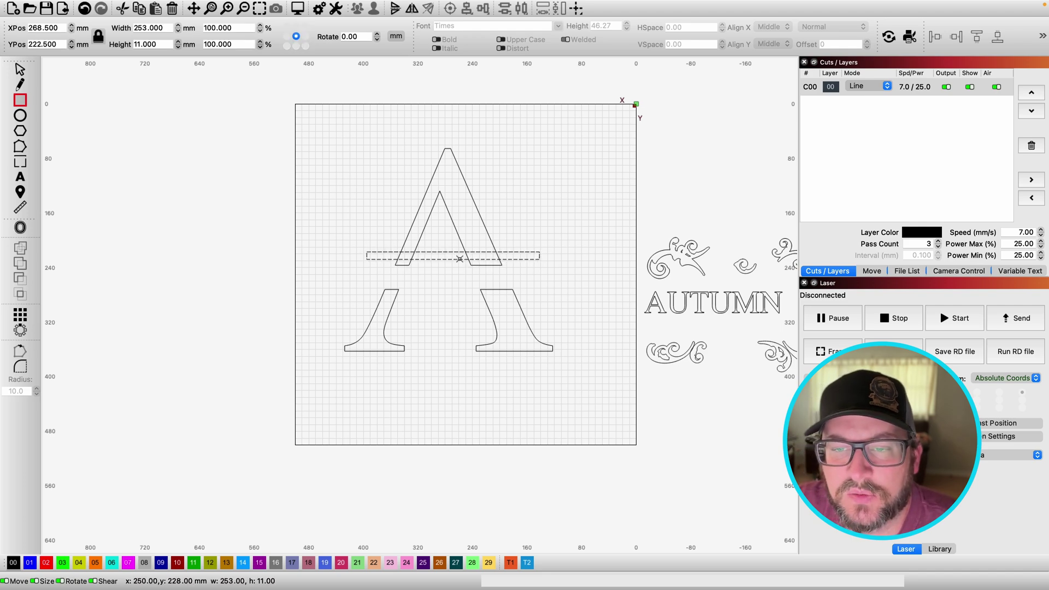
pyautogui.click(20, 70)
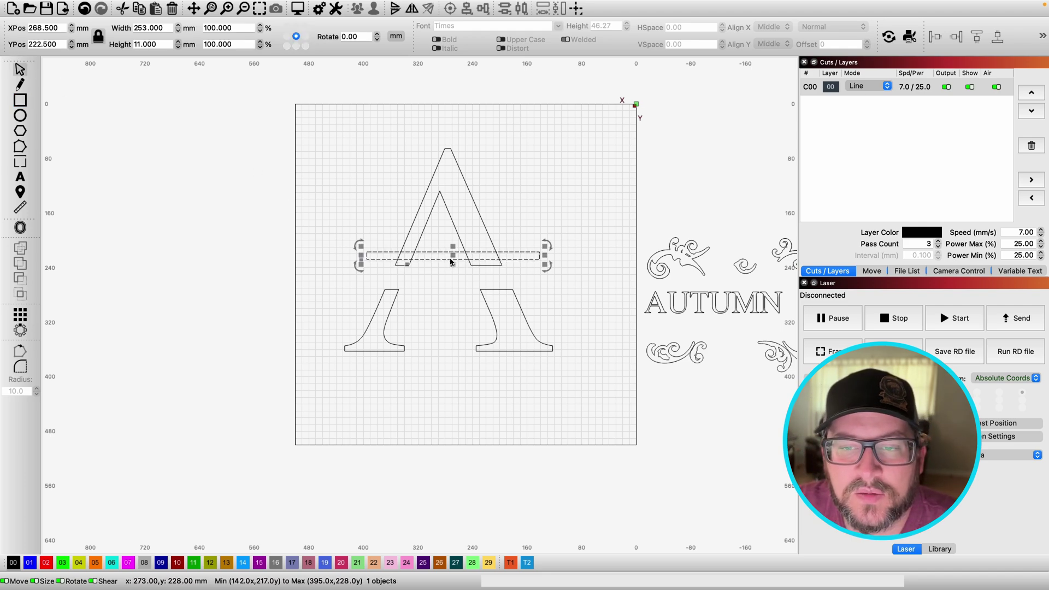
pyautogui.moveTo(455, 257); pyautogui.dragTo(447, 262)
pyautogui.scroll(3, 454, 250)
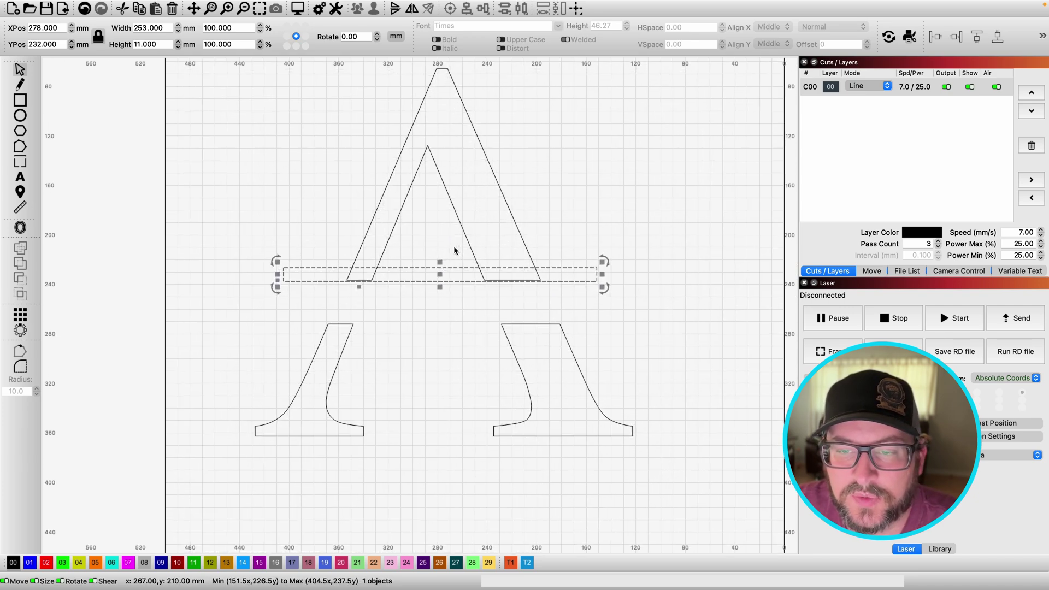
pyautogui.moveTo(434, 272); pyautogui.dragTo(437, 291)
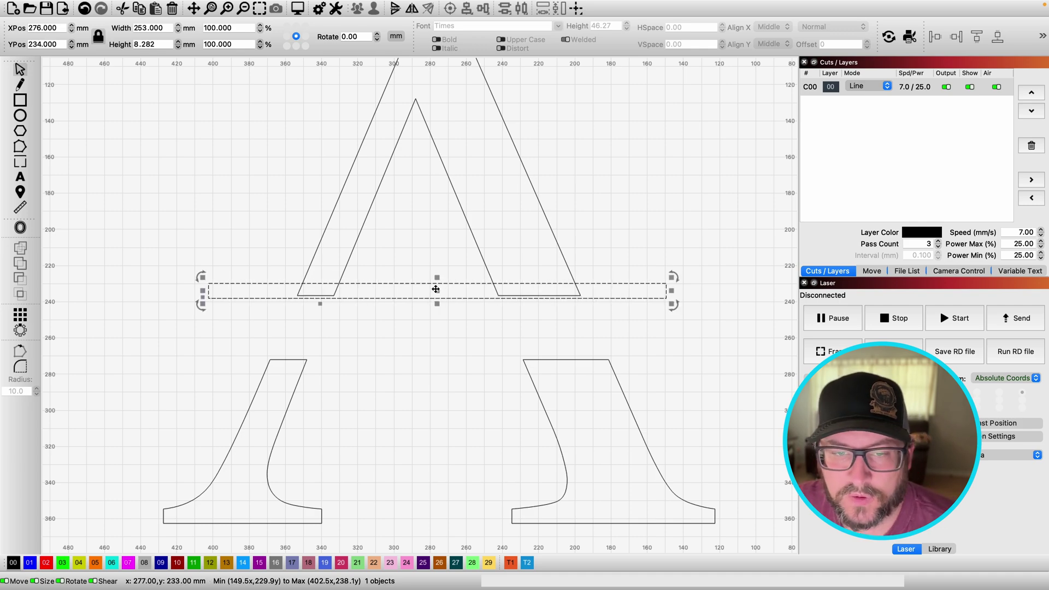
pyautogui.moveTo(437, 288)
pyautogui.mouseDown()
pyautogui.moveTo(434, 368)
pyautogui.moveTo(436, 291)
pyautogui.mouseUp()
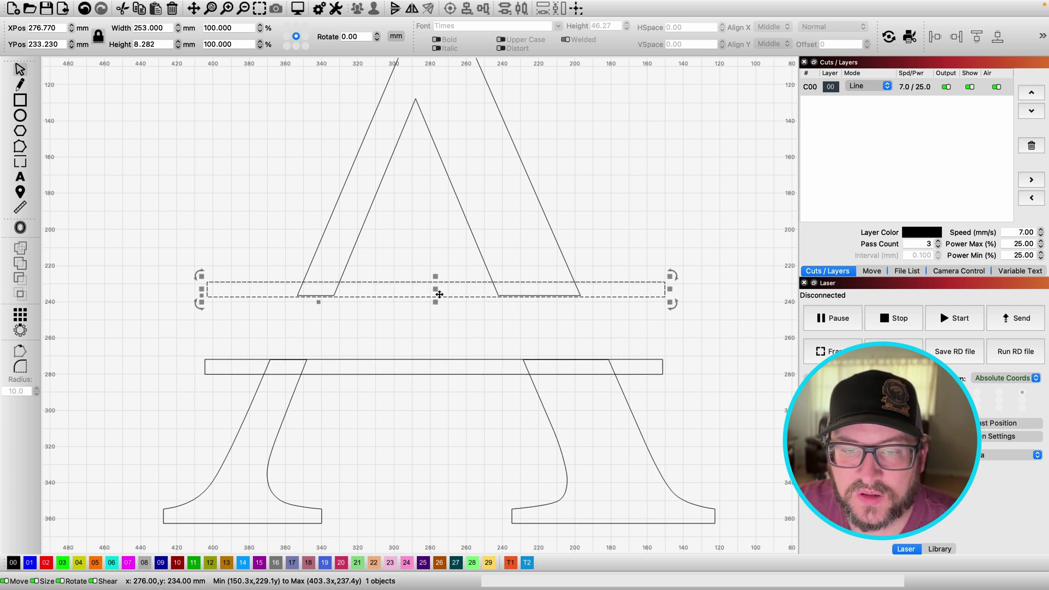
# Centre-align the two crossbars with Align V-Center so both sit at X 278 mm.
pyautogui.keyDown('shift'); pyautogui.click(426, 360); pyautogui.keyUp('shift')
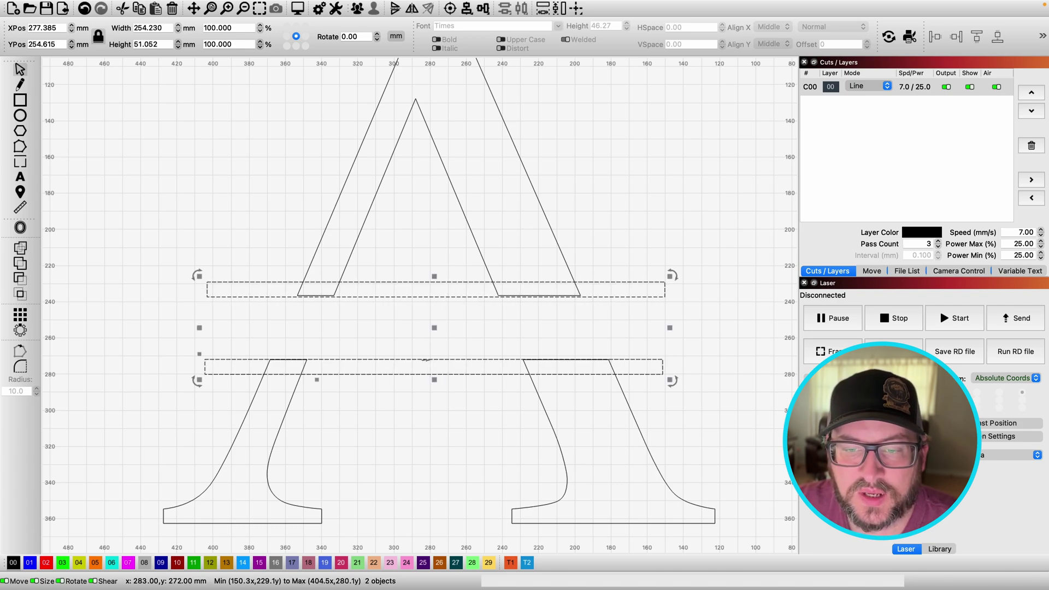
pyautogui.click(467, 9)
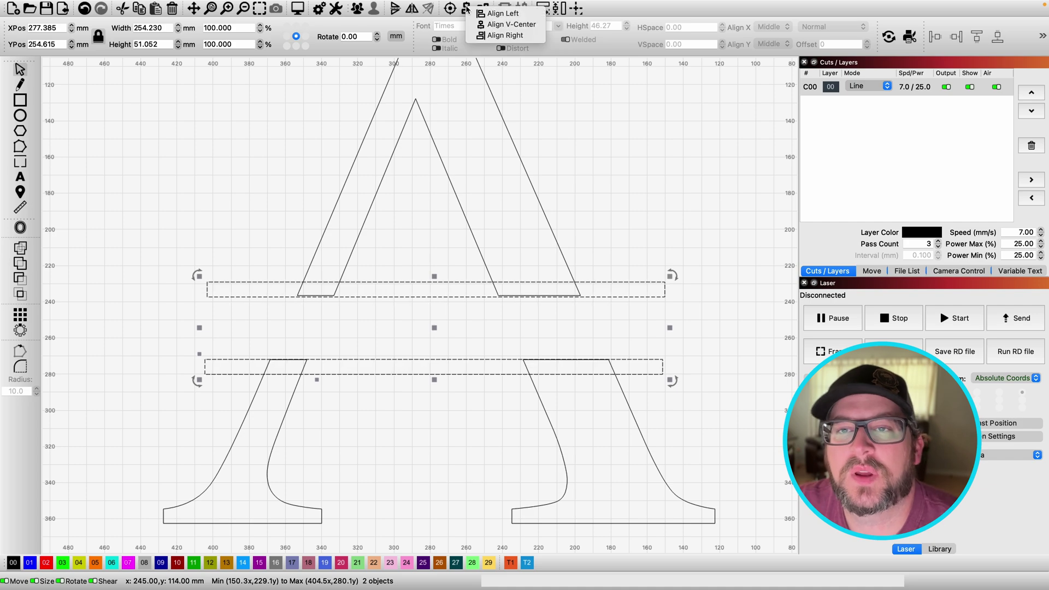
pyautogui.click(496, 24)
pyautogui.click(583, 191)
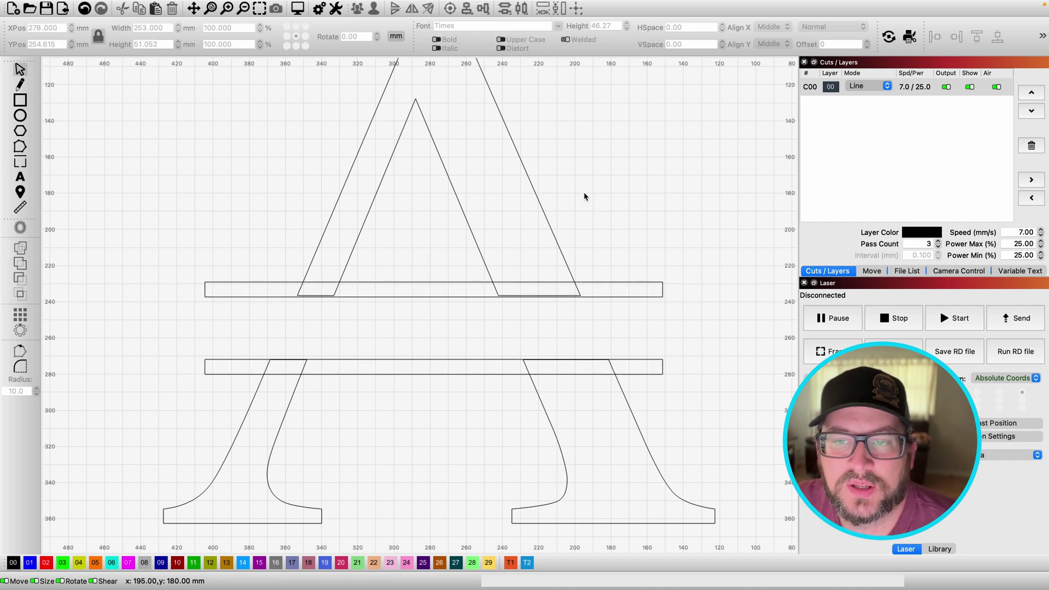
# Select the A's top half together with its crossbar.
pyautogui.scroll(-2, 584, 192)
pyautogui.scroll(-1, 602, 128)
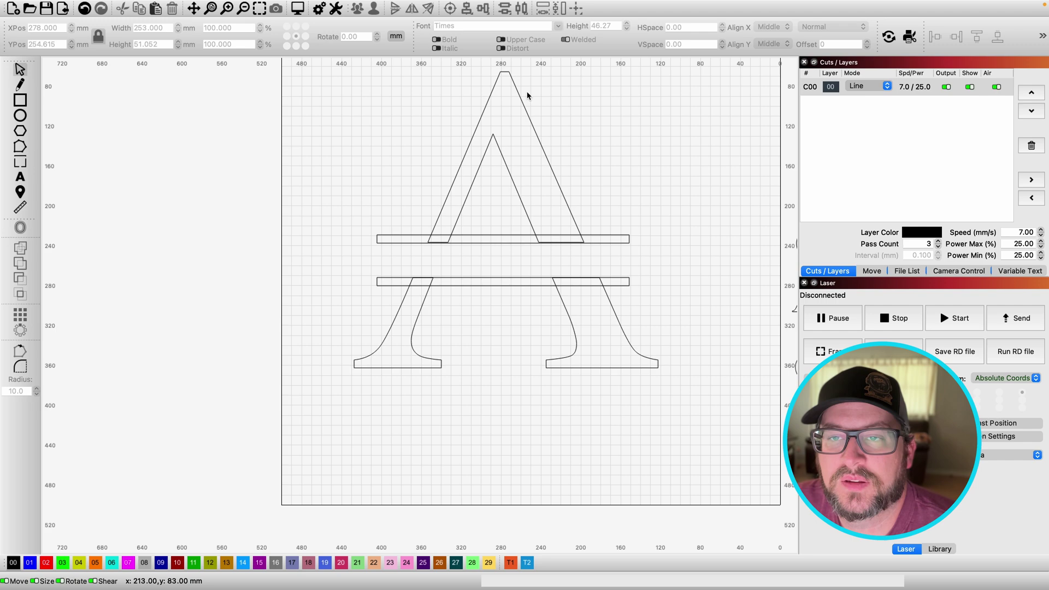
pyautogui.scroll(-3, 667, 147)
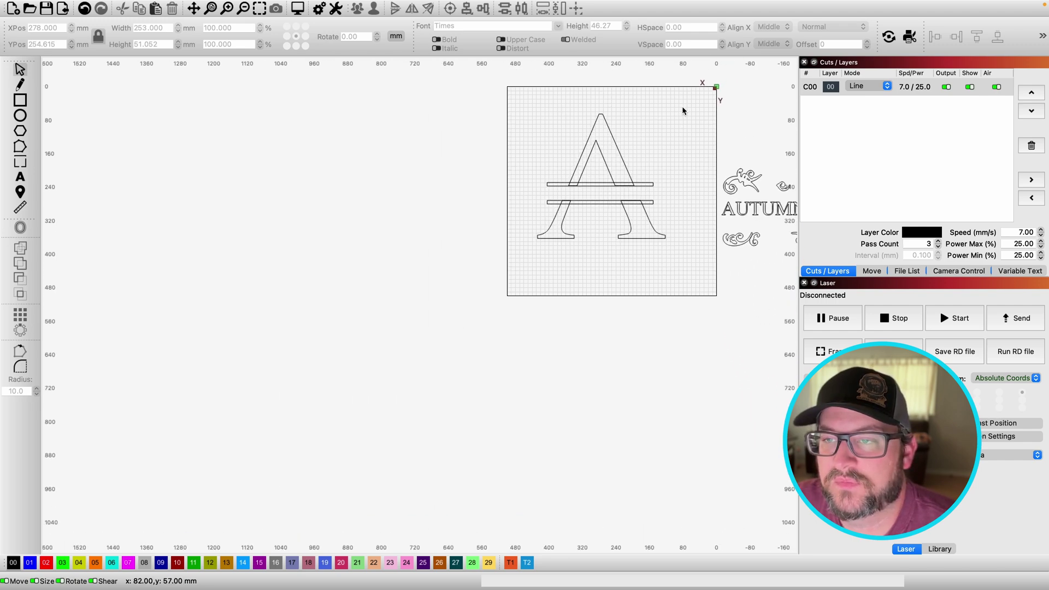
pyautogui.scroll(1, 690, 100)
pyautogui.scroll(1, 721, 112)
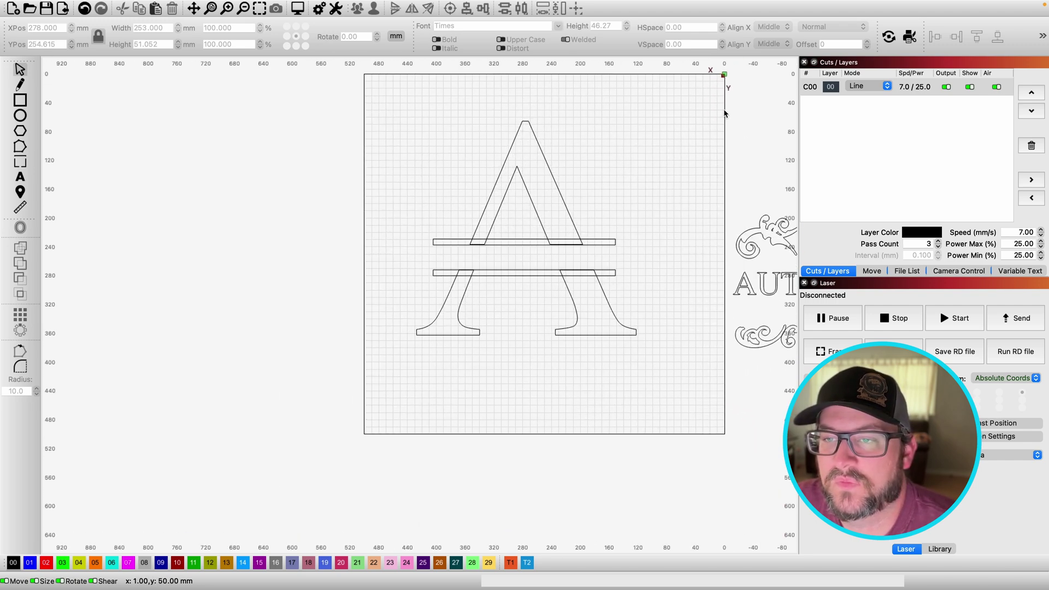
pyautogui.click(536, 143)
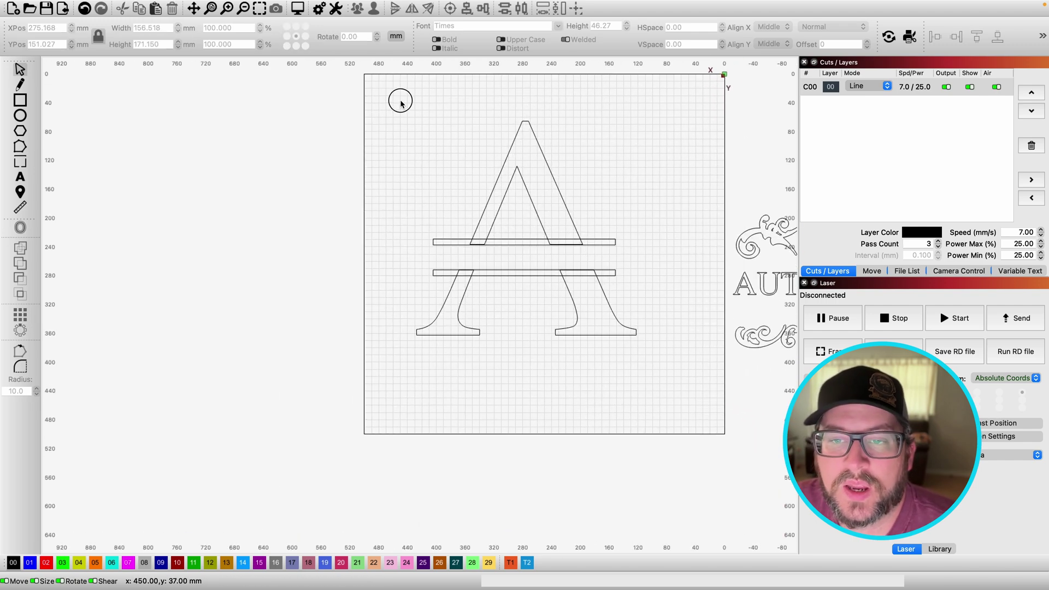
pyautogui.moveTo(400, 103); pyautogui.dragTo(650, 253)
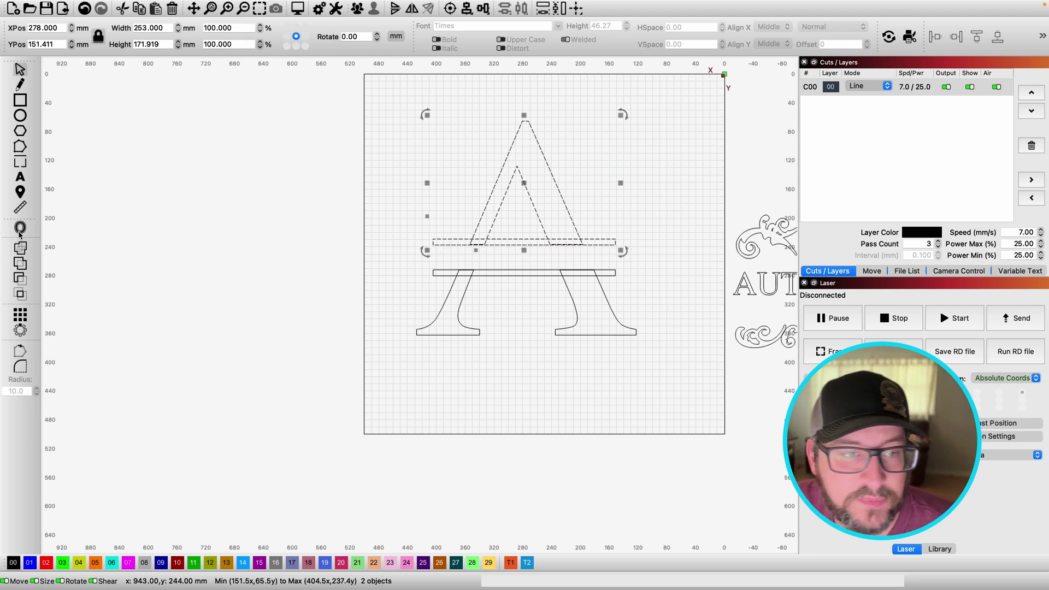
# Weld the A's top half to its crossbar into one outline.
pyautogui.click(20, 249)
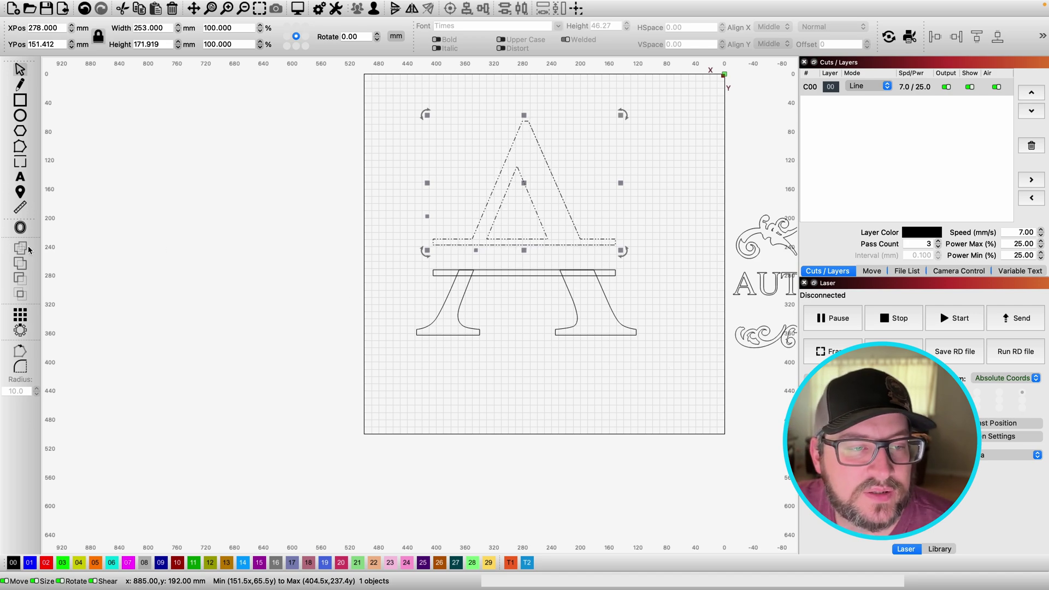
pyautogui.hotkey('ctrl', 'z')
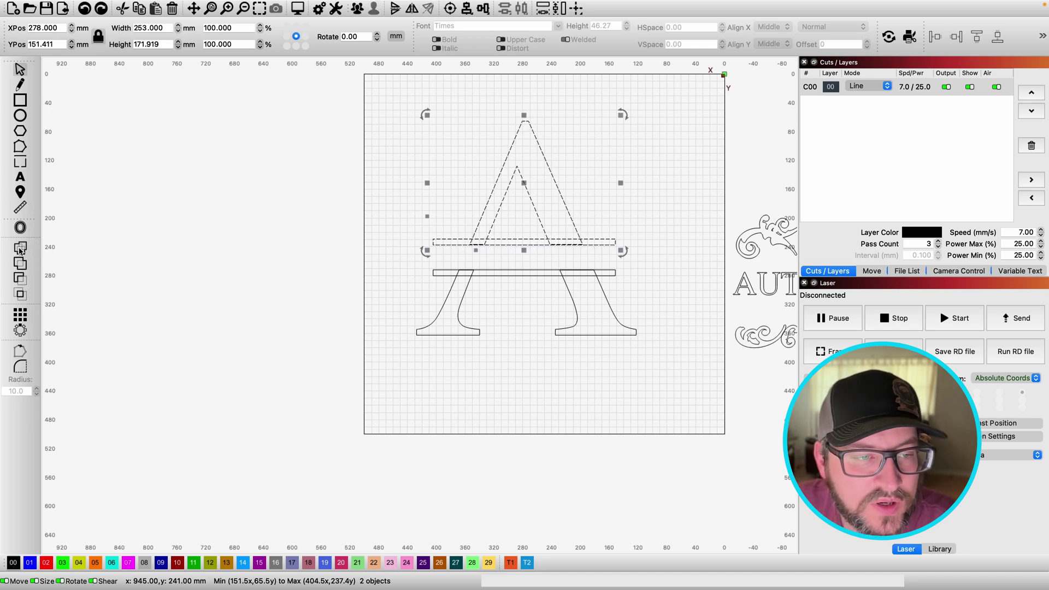
pyautogui.click(20, 249)
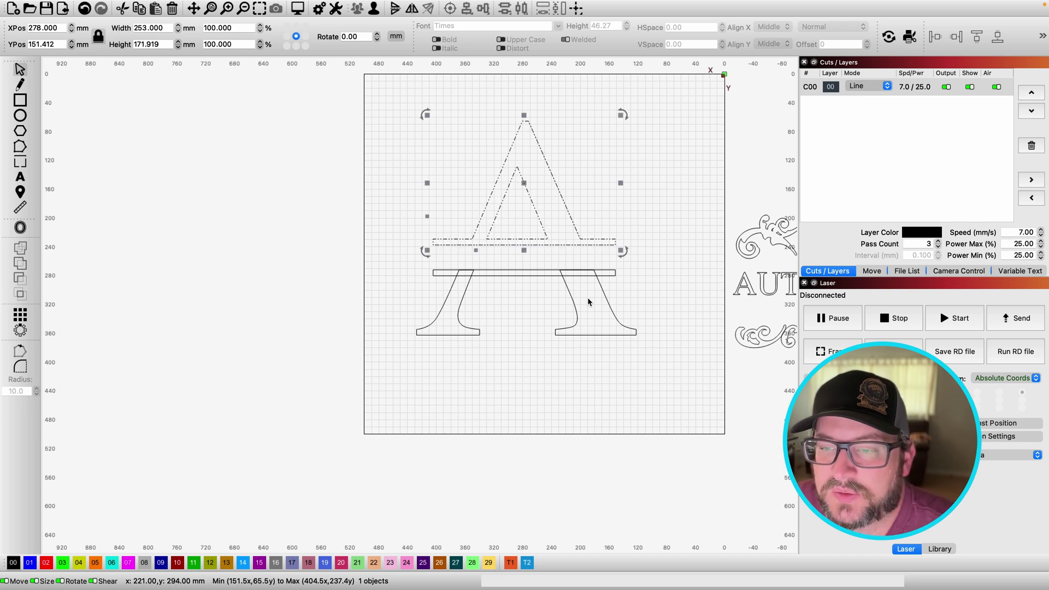
# Weld the lower legs and their bar into one outline.
pyautogui.moveTo(658, 347); pyautogui.dragTo(399, 261)
pyautogui.click(19, 249)
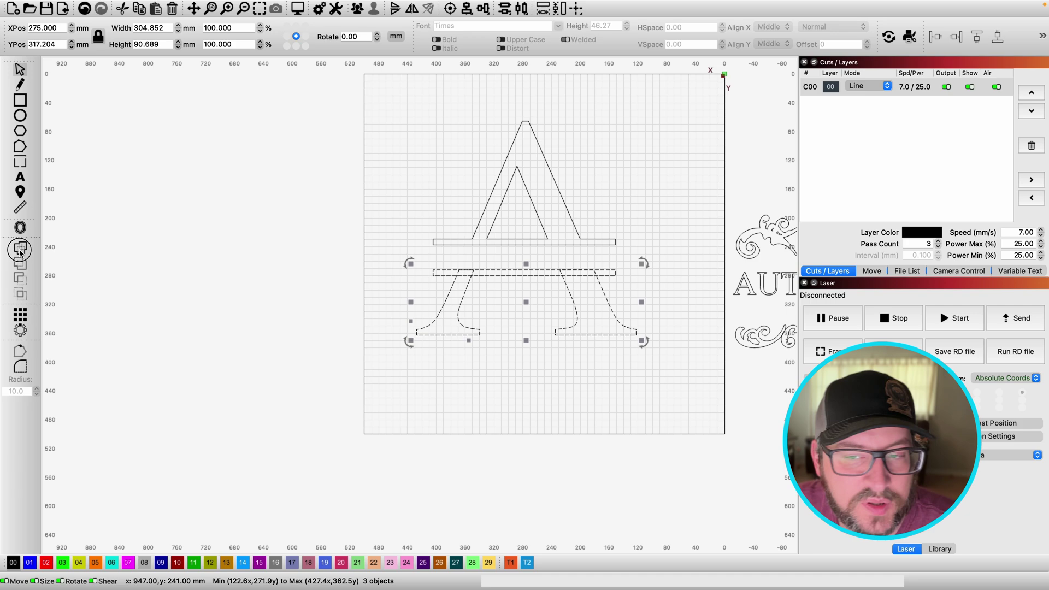
pyautogui.click(683, 287)
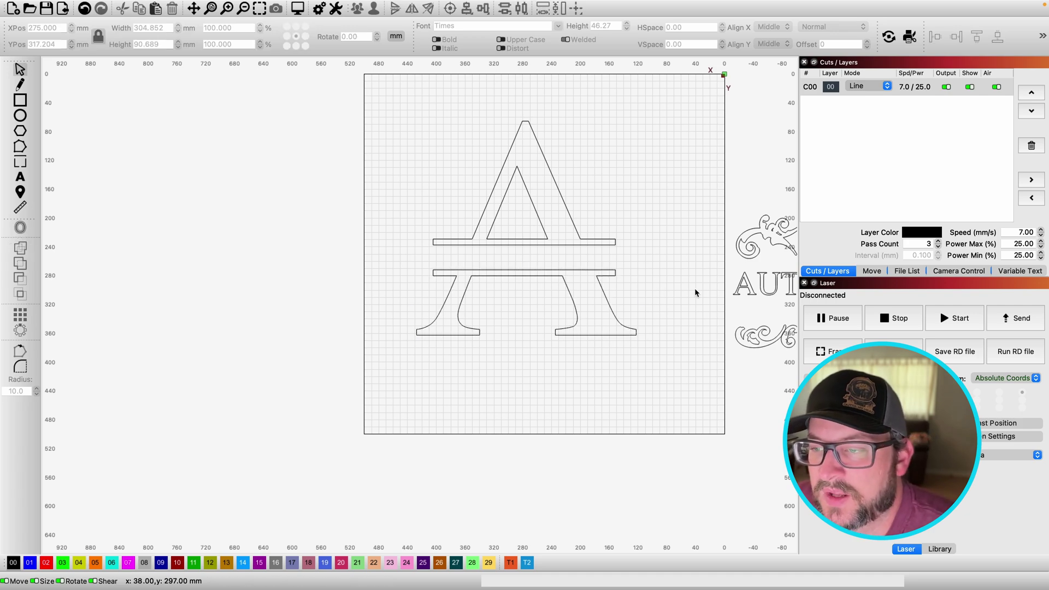
# Select the AUTUMN text and the top-right flourish beside the work area.
pyautogui.click(773, 284)
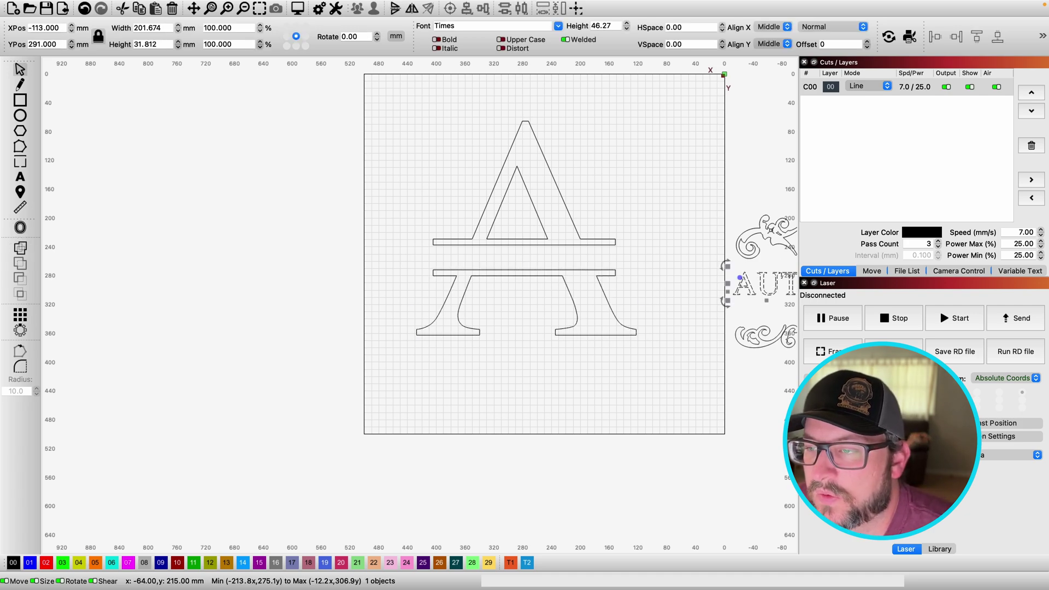
pyautogui.click(768, 234)
pyautogui.scroll(-10, 771, 231)
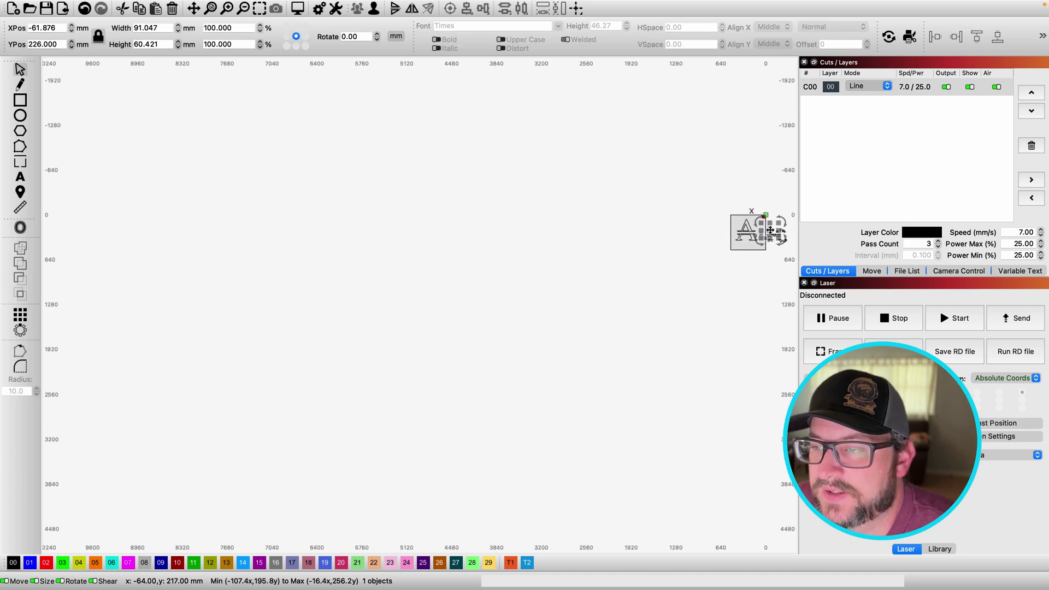
# Move the three top flourishes onto the A's peak, shrunk to about 247 × 57 mm, resting on the crossbar.
pyautogui.scroll(6, 789, 233)
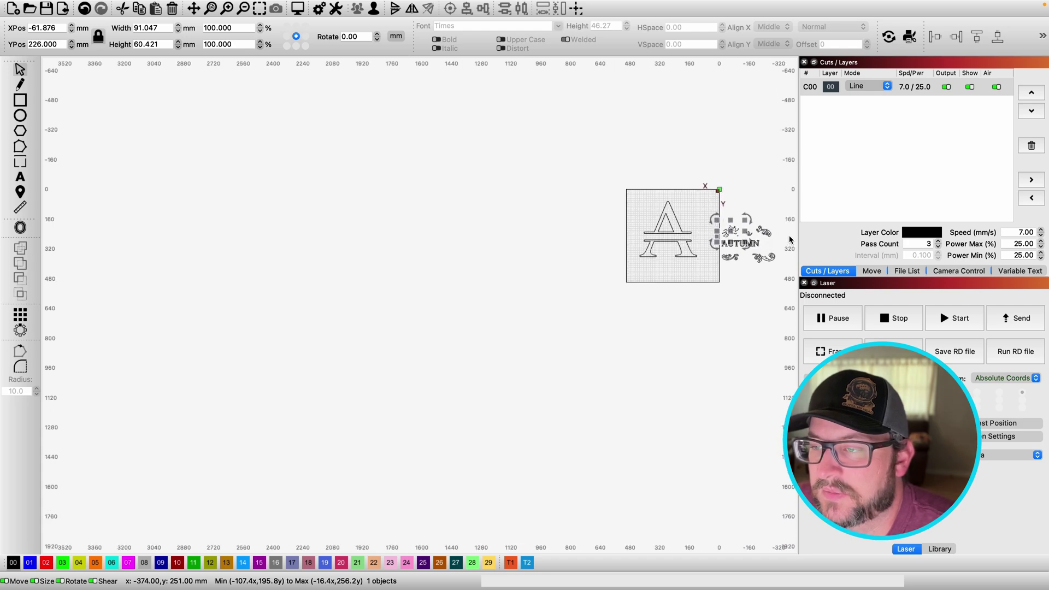
pyautogui.scroll(5, 790, 239)
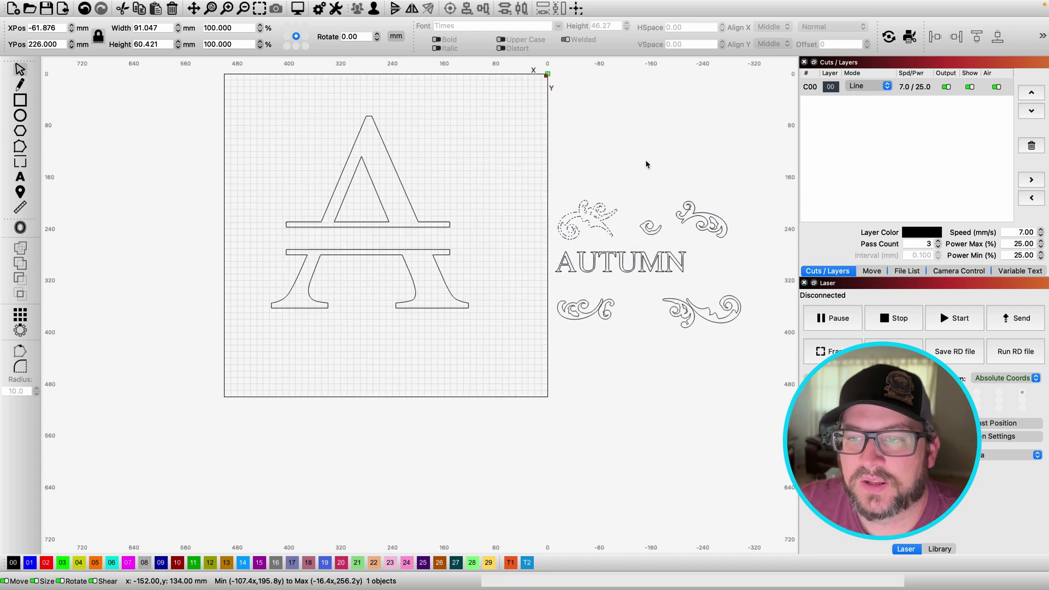
pyautogui.moveTo(536, 167); pyautogui.dragTo(744, 249)
pyautogui.moveTo(622, 219); pyautogui.dragTo(350, 203)
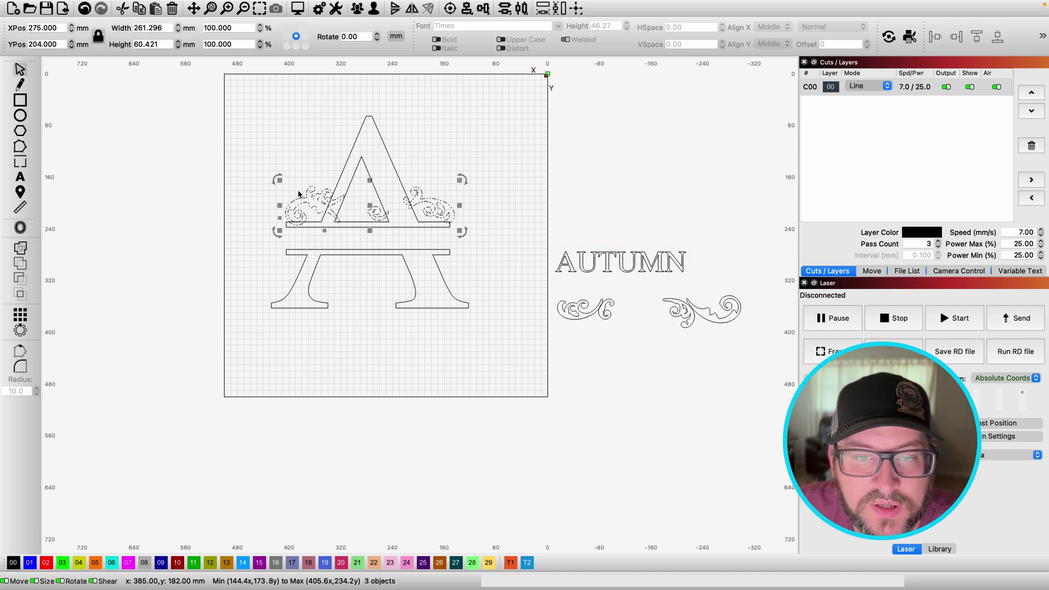
pyautogui.moveTo(279, 180); pyautogui.dragTo(285, 183)
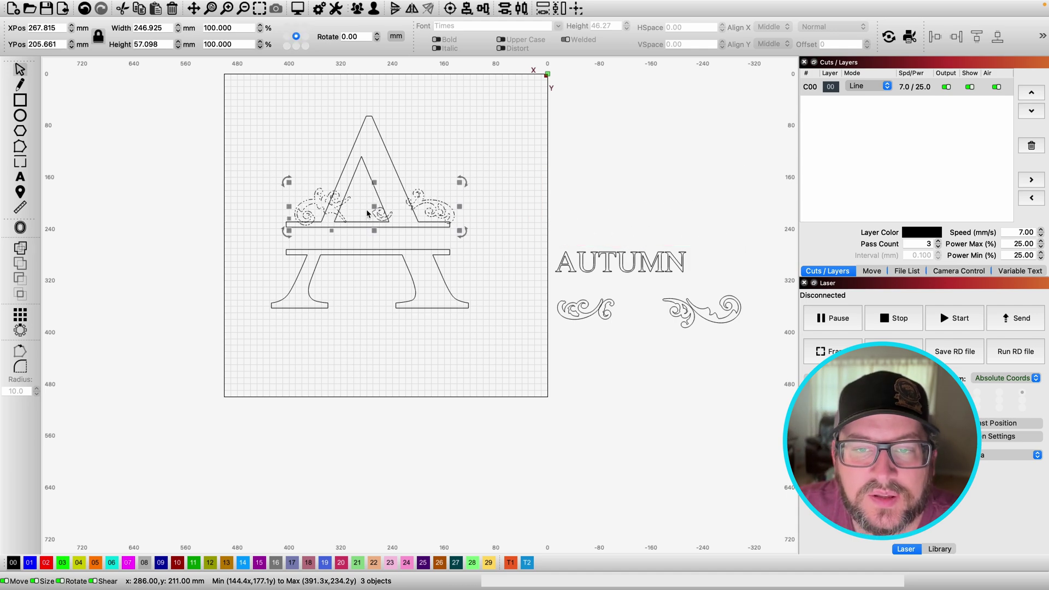
pyautogui.moveTo(372, 207); pyautogui.dragTo(367, 208)
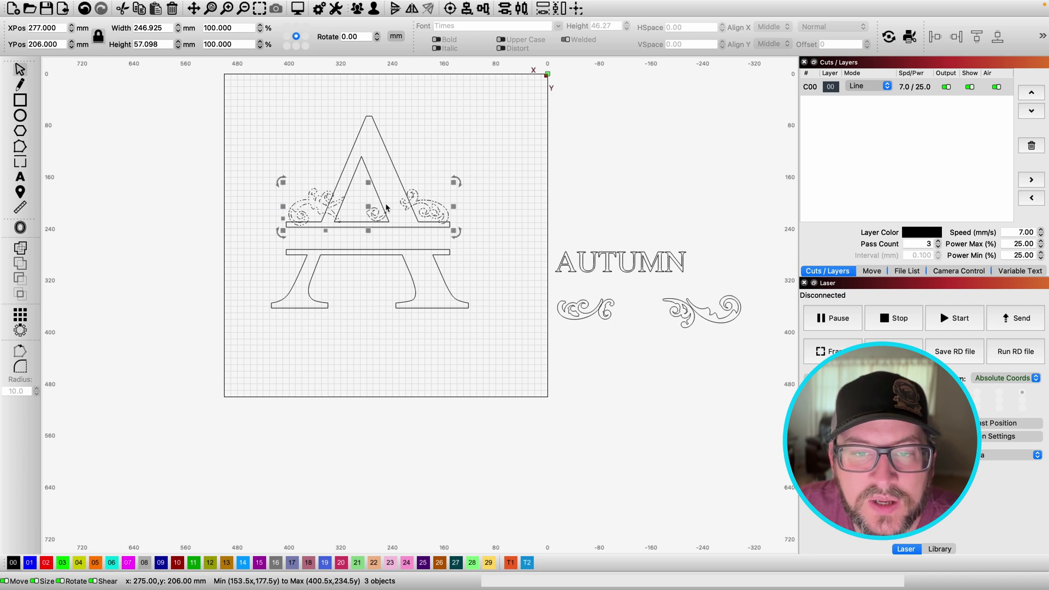
pyautogui.click(453, 172)
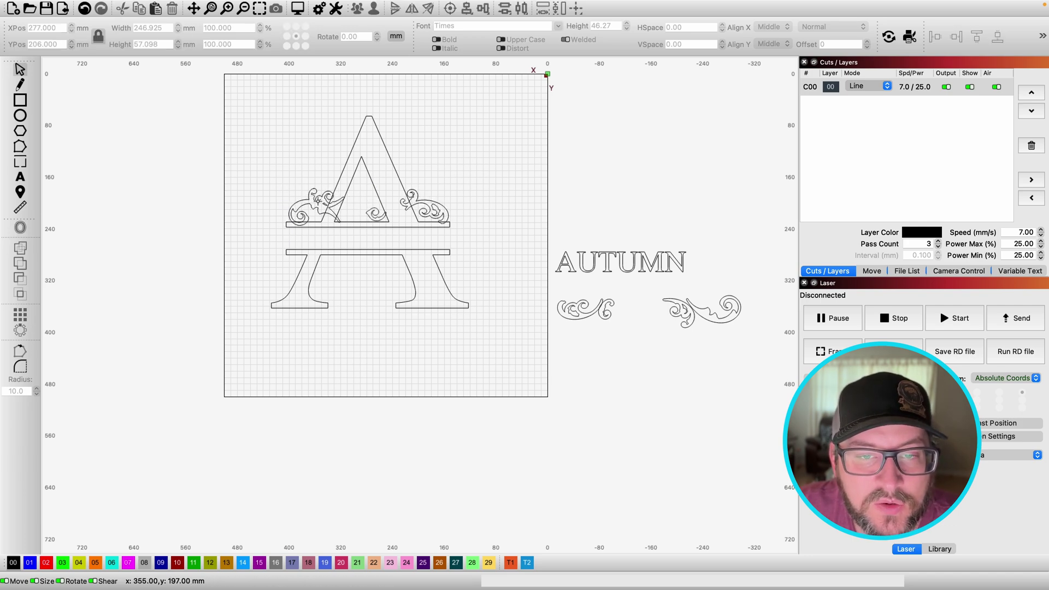
# Try welding the flourish group into the A's top half, then undo that weld.
pyautogui.click(317, 202)
pyautogui.keyDown('shift'); pyautogui.click(342, 170); pyautogui.keyUp('shift')
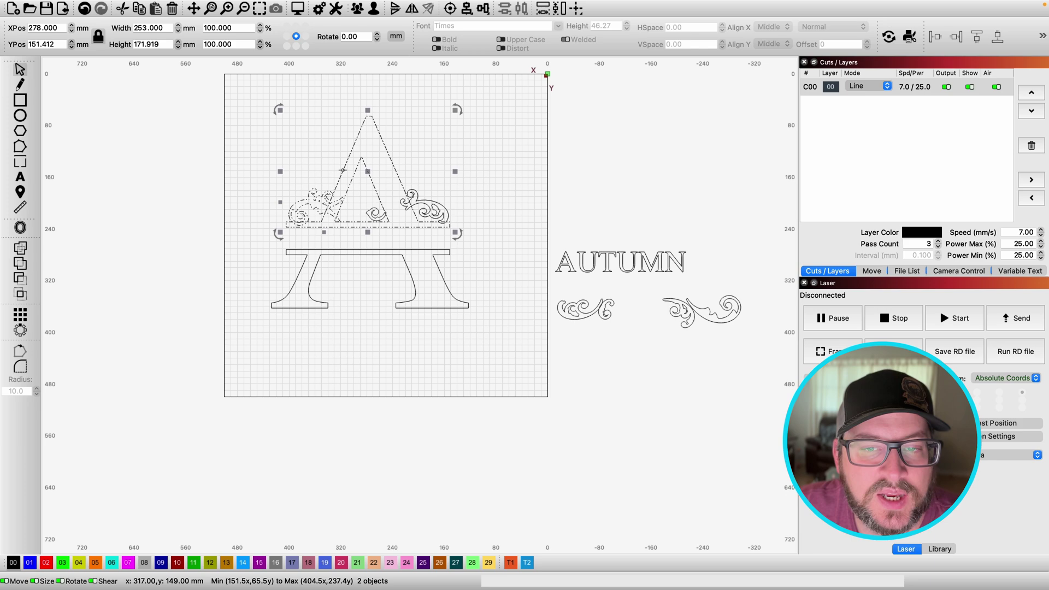
pyautogui.click(257, 170)
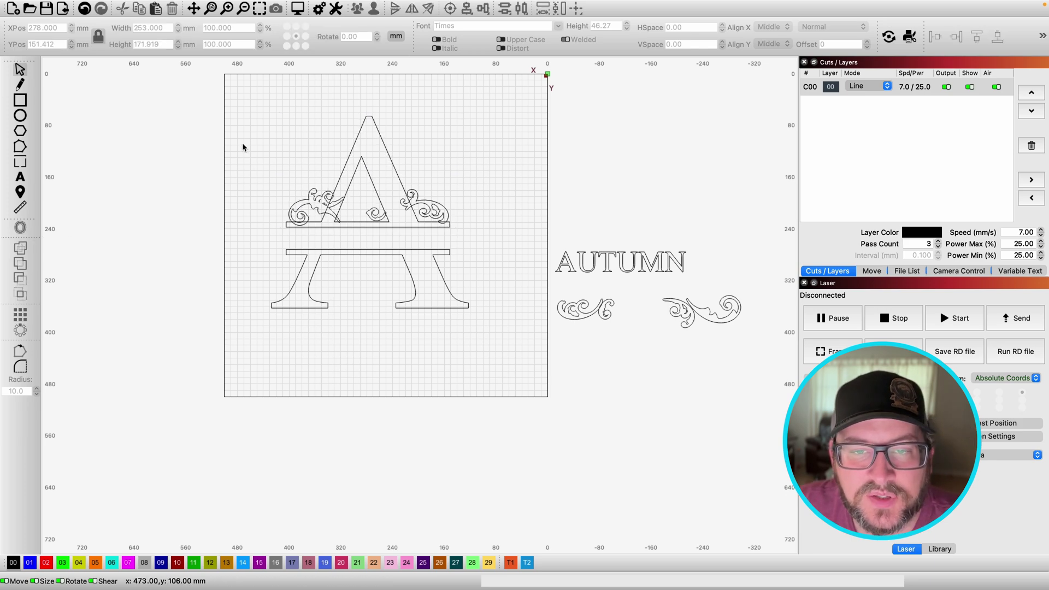
pyautogui.moveTo(244, 147); pyautogui.dragTo(468, 233)
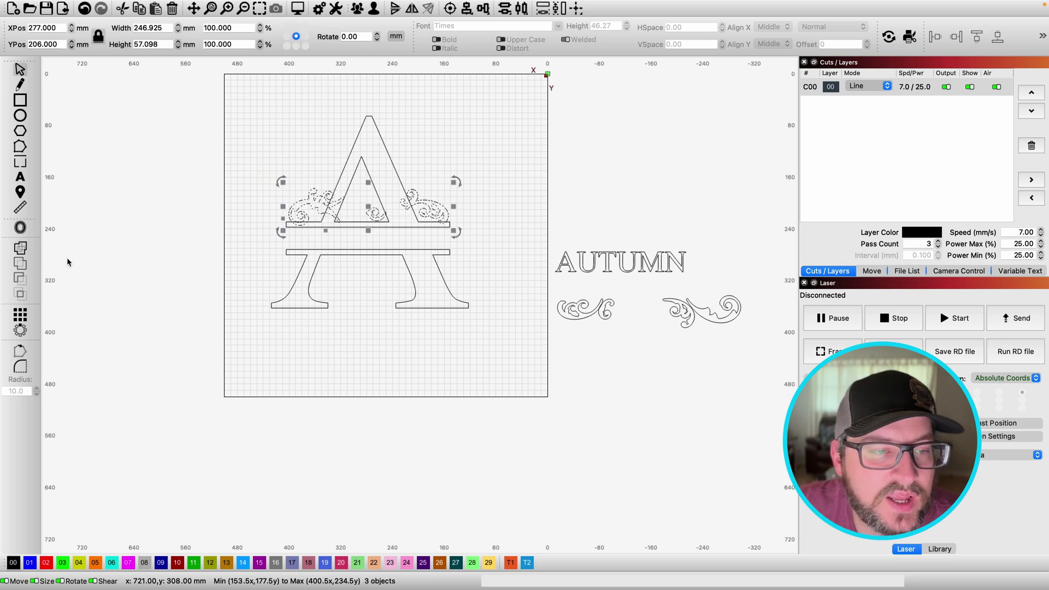
pyautogui.click(20, 249)
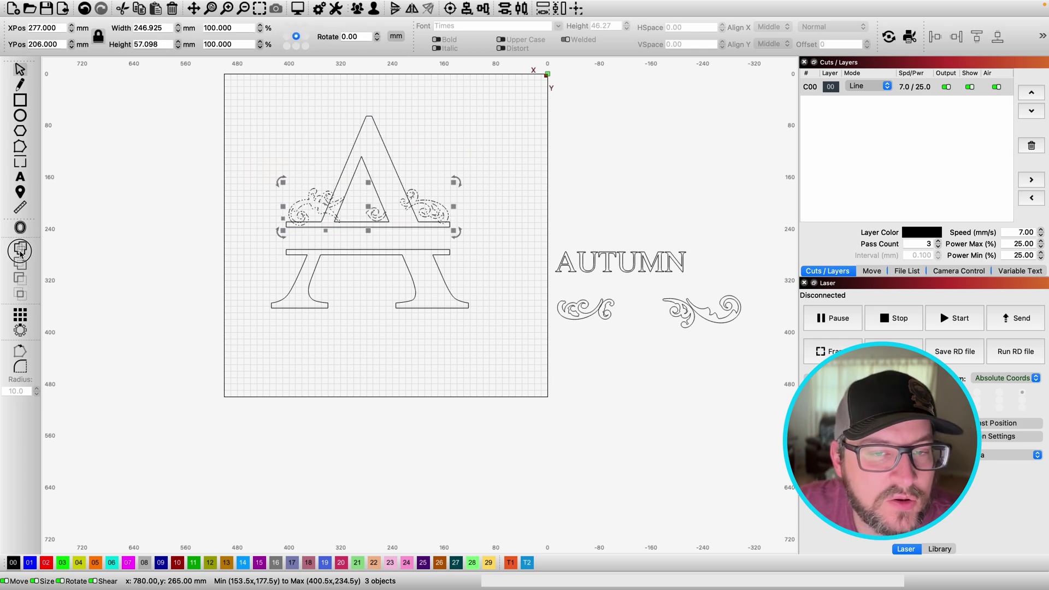
pyautogui.click(160, 265)
pyautogui.scroll(2, 371, 196)
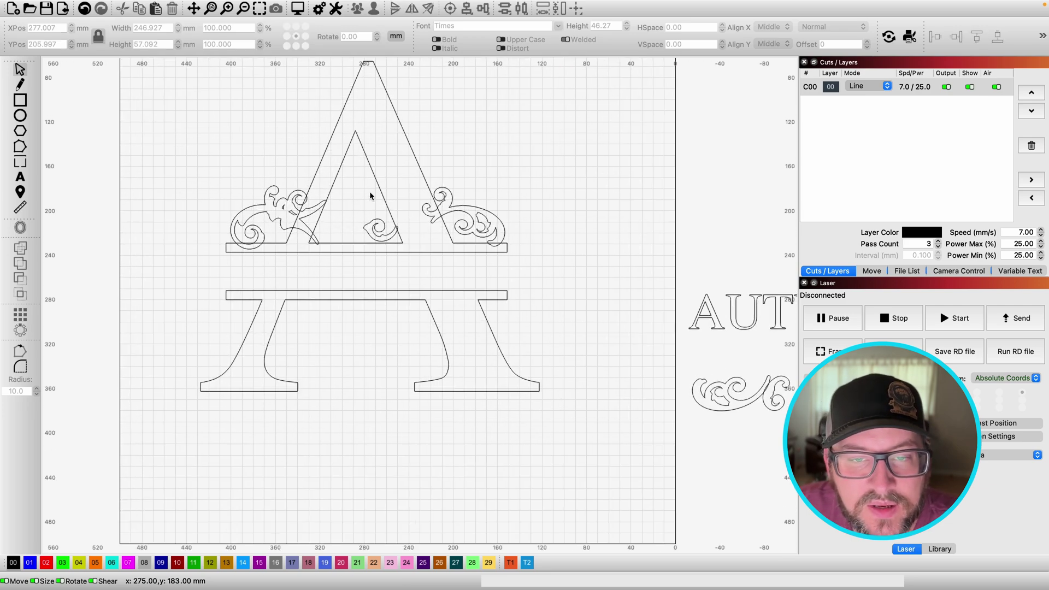
pyautogui.click(311, 182)
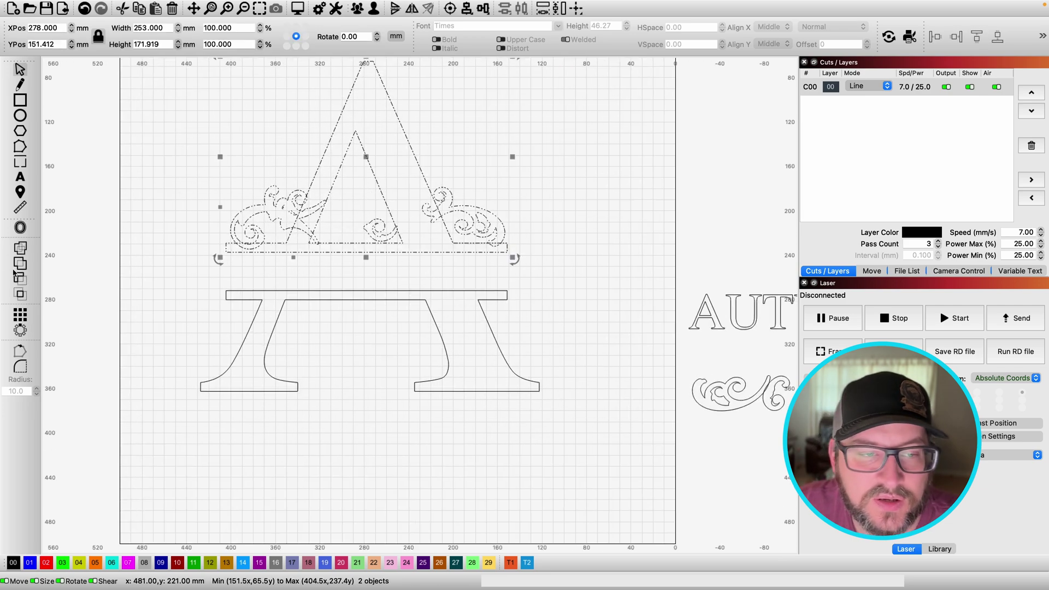
pyautogui.click(21, 249)
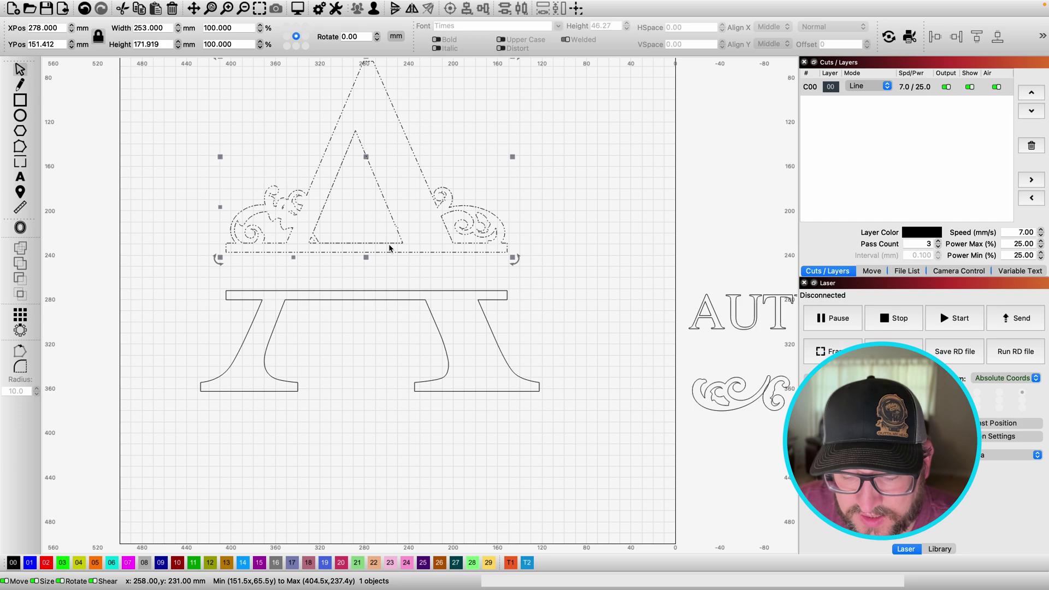
pyautogui.press('super+z')
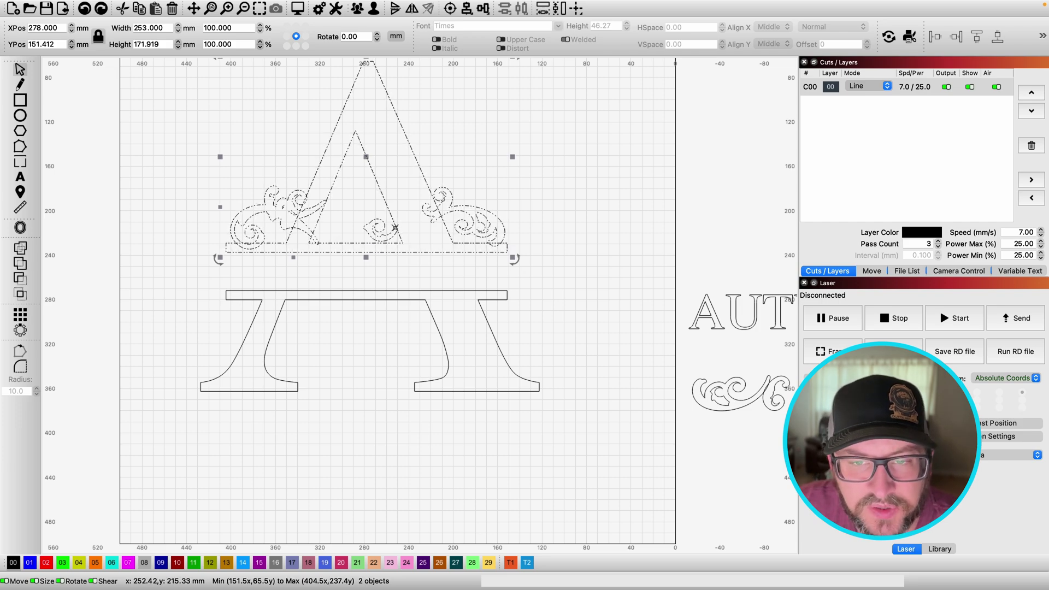
# Ungroup the flourishes and bar into separate pieces.
pyautogui.click(588, 192)
pyautogui.click(468, 212)
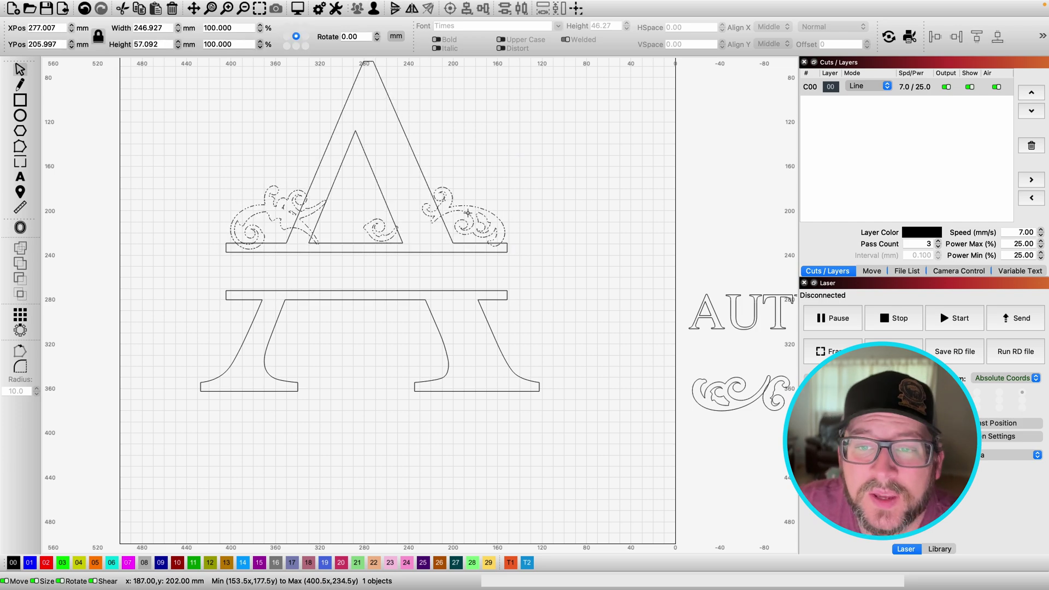
pyautogui.rightClick(468, 213)
pyautogui.click(504, 319)
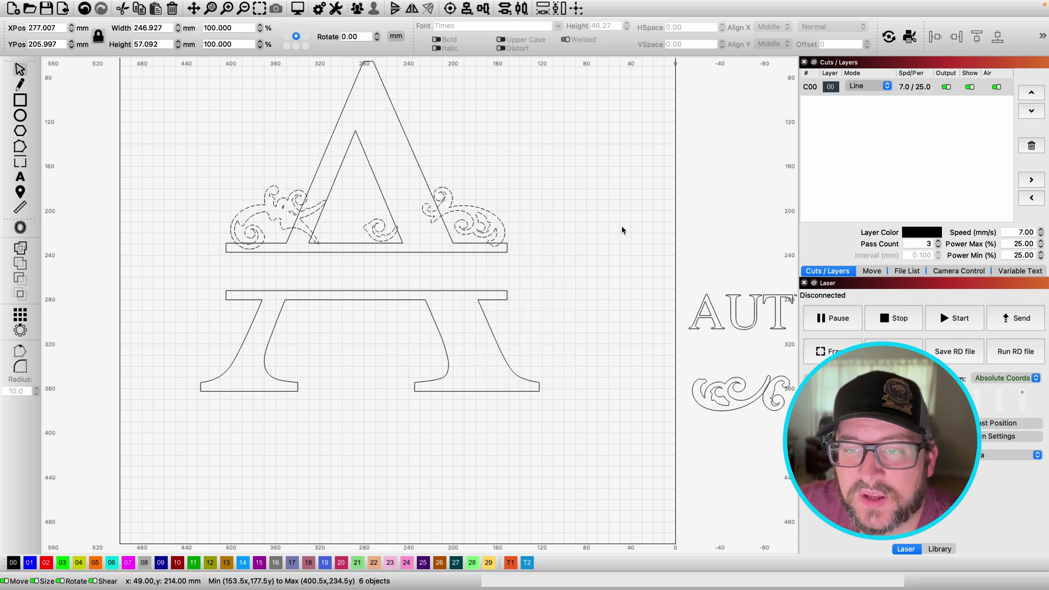
pyautogui.click(622, 225)
# Weld the left and right flourishes into the A's top half.
pyautogui.click(314, 174)
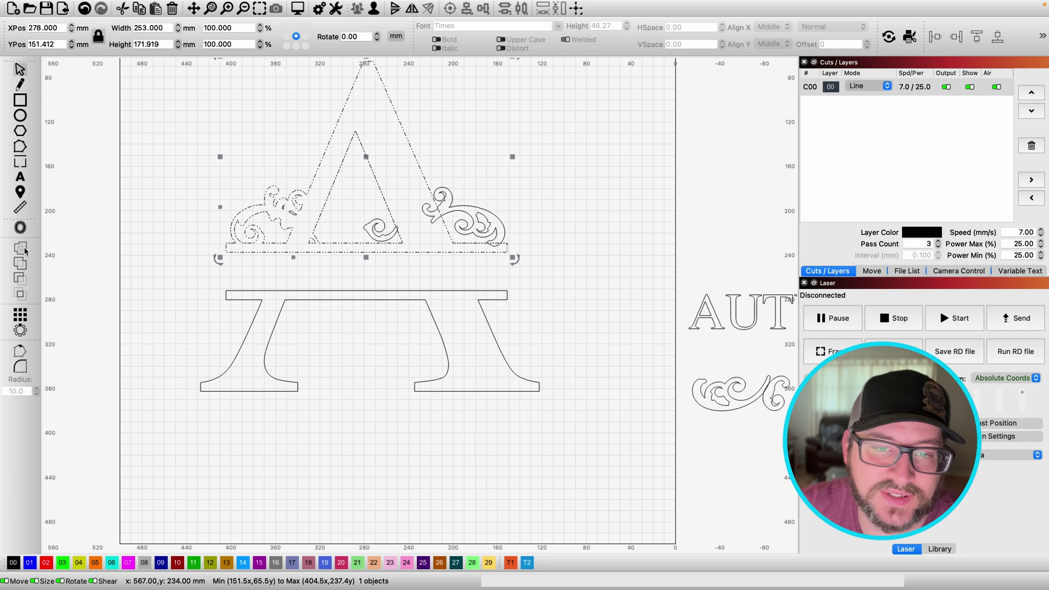
pyautogui.click(380, 225)
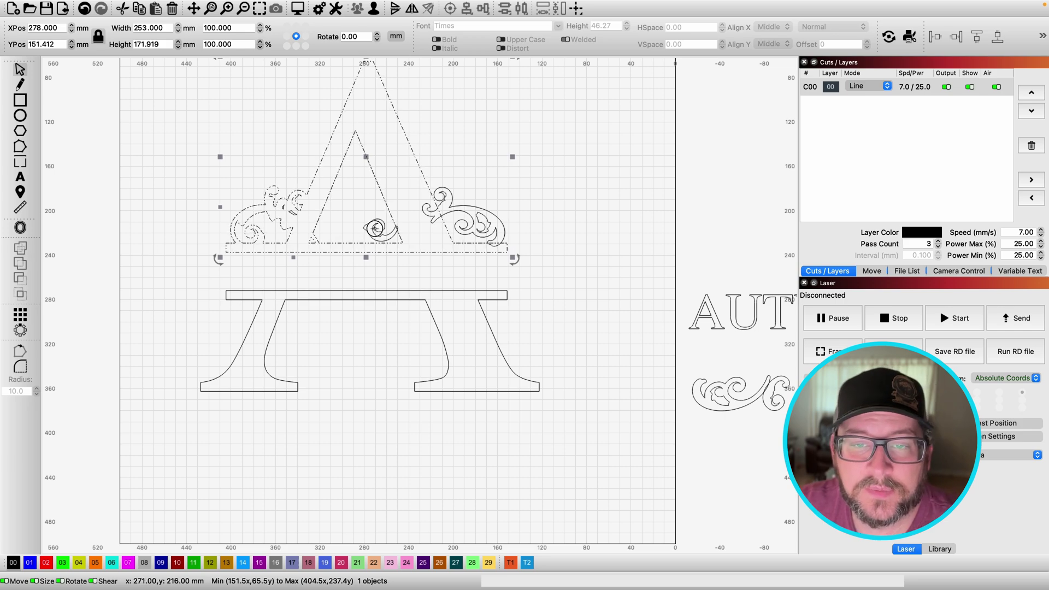
pyautogui.keyDown('shift'); pyautogui.click(384, 201); pyautogui.keyUp('shift')
pyautogui.click(18, 258)
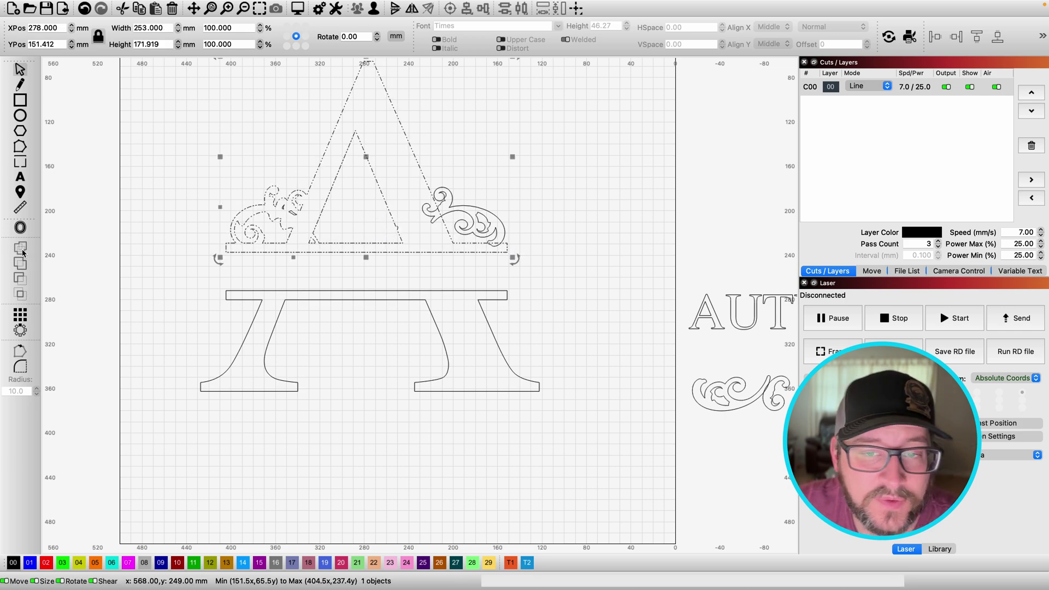
pyautogui.click(153, 206)
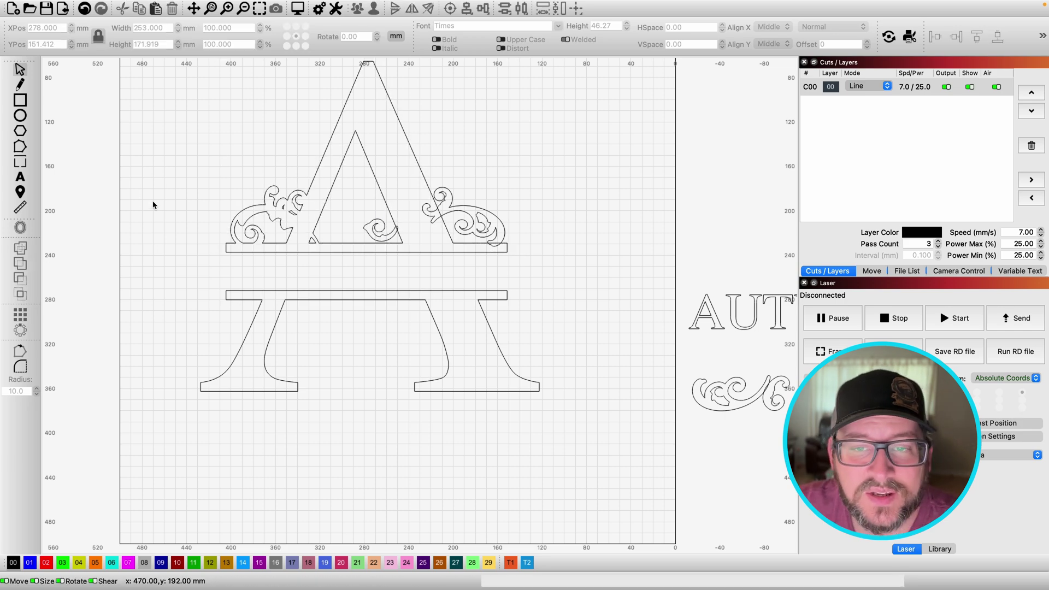
pyautogui.click(444, 203)
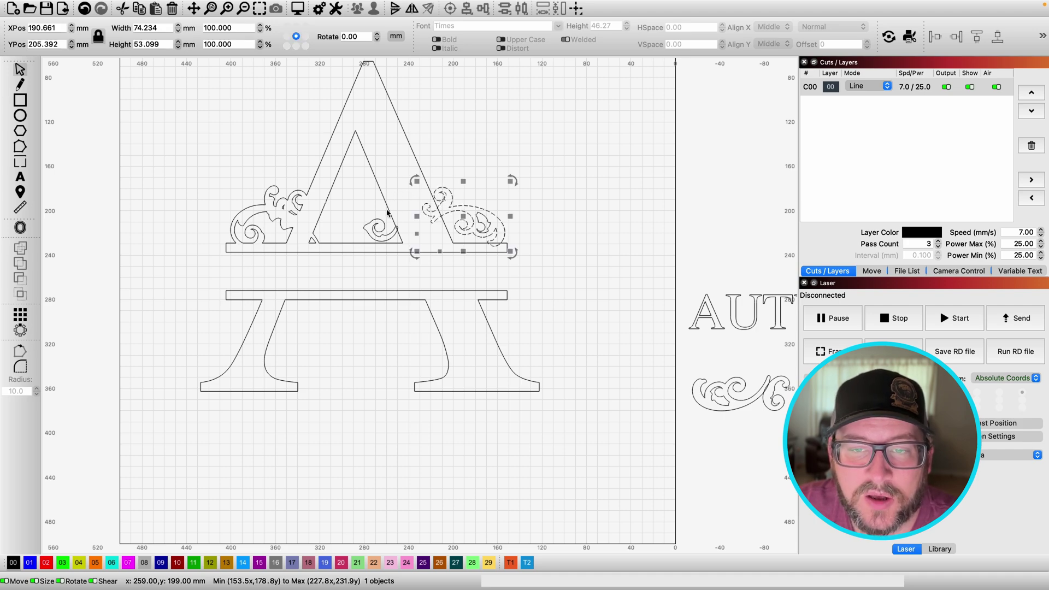
pyautogui.keyDown('shift'); pyautogui.click(235, 234); pyautogui.keyUp('shift')
pyautogui.click(20, 249)
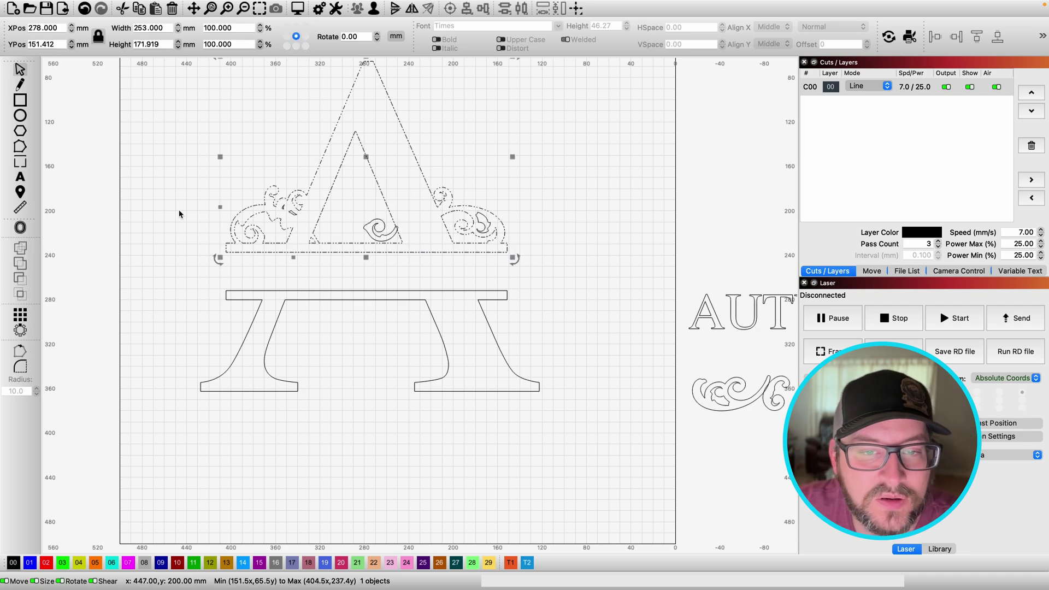
# Nudge the 31 × 21 mm centre swirl onto the crossbar, undoing its weld to keep it separate.
pyautogui.click(380, 232)
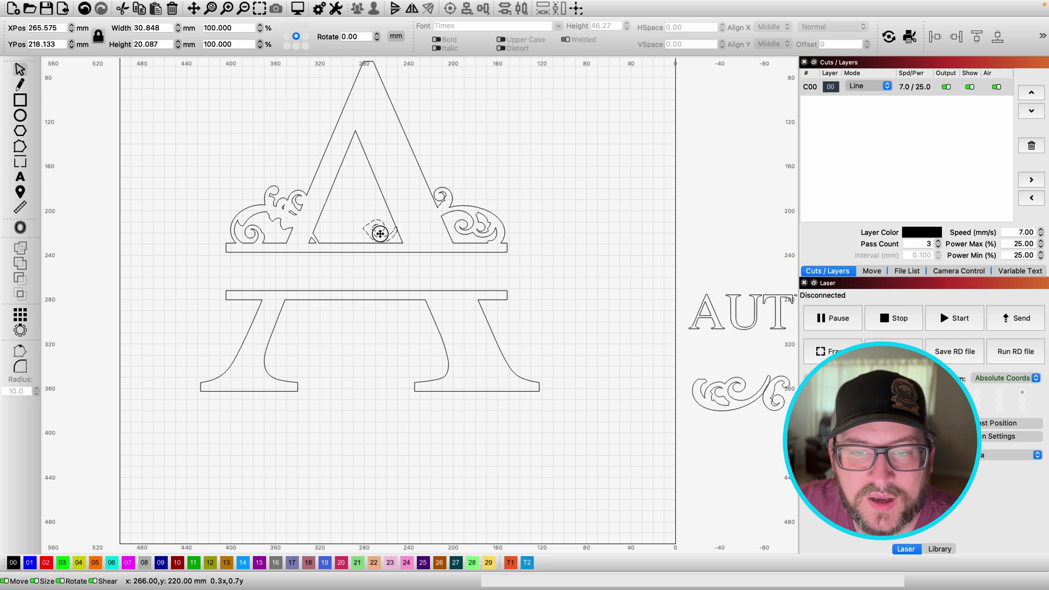
pyautogui.moveTo(380, 232); pyautogui.dragTo(383, 236)
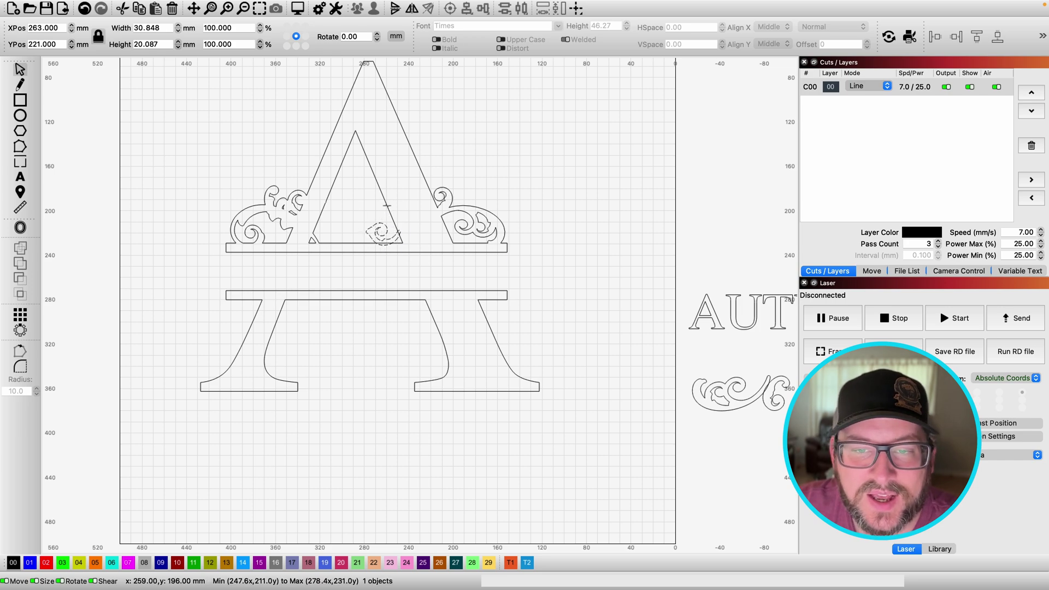
pyautogui.keyDown('shift'); pyautogui.click(233, 230); pyautogui.keyUp('shift')
pyautogui.click(20, 249)
pyautogui.press('super+z')
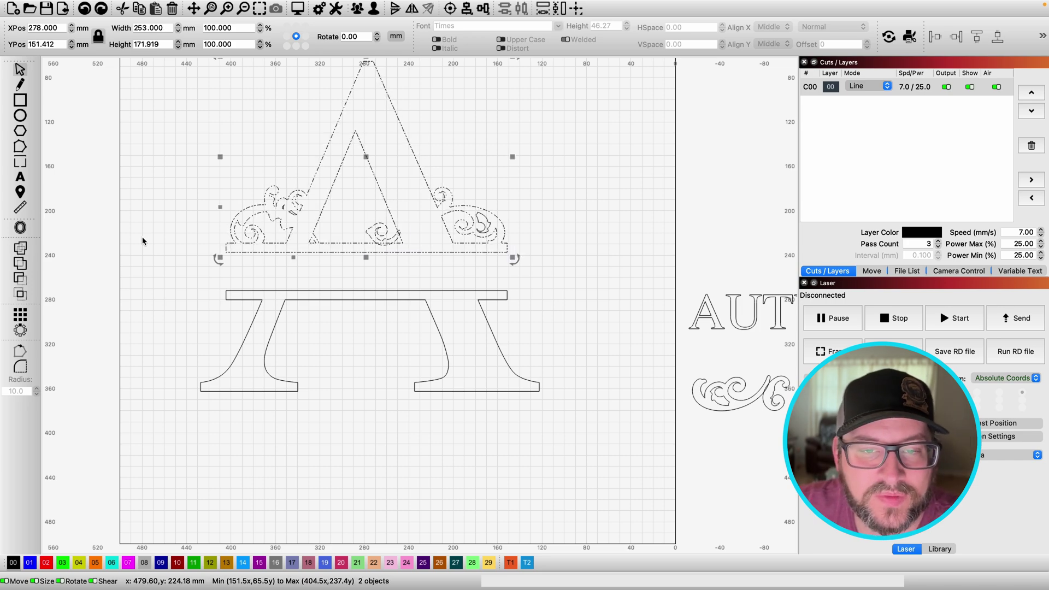
# Union the centre swirl with the A top via Boolean Assistant, giving one 253 × 172 mm outline.
pyautogui.click(135, 6)
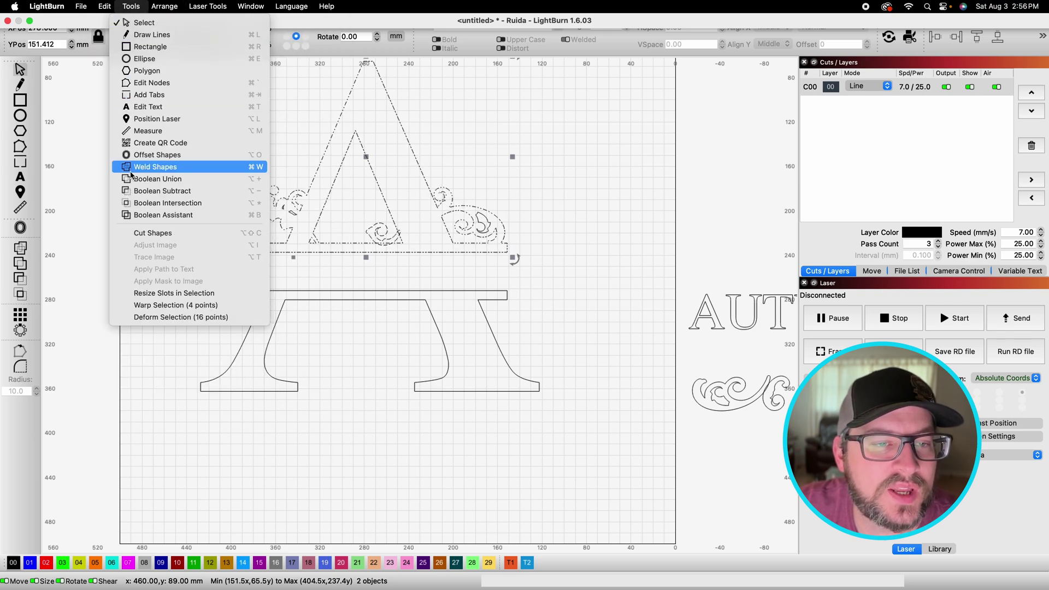
pyautogui.click(164, 214)
pyautogui.click(240, 145)
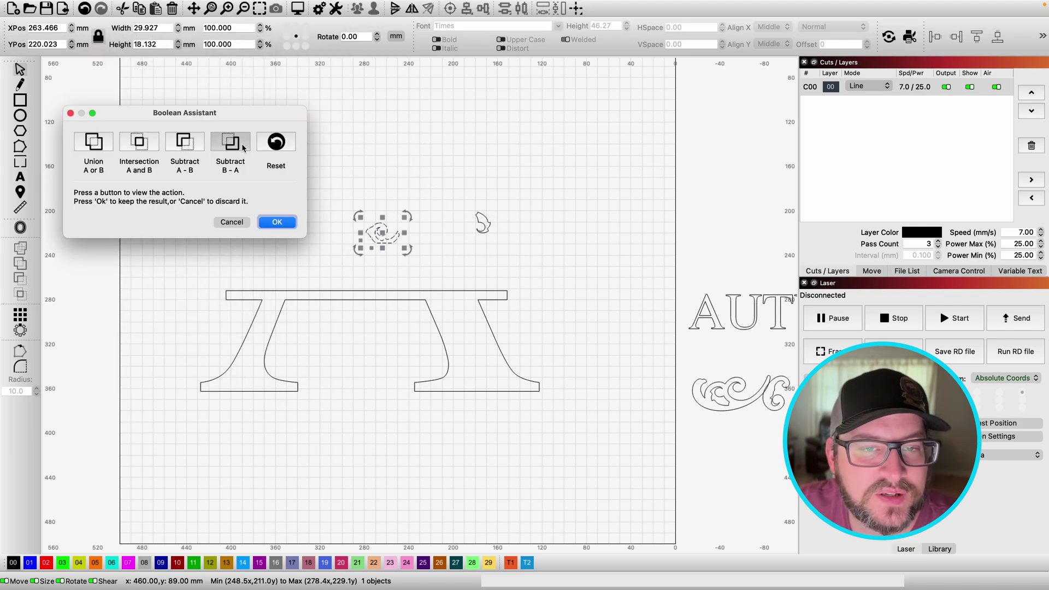
pyautogui.click(188, 148)
pyautogui.click(141, 150)
pyautogui.click(96, 147)
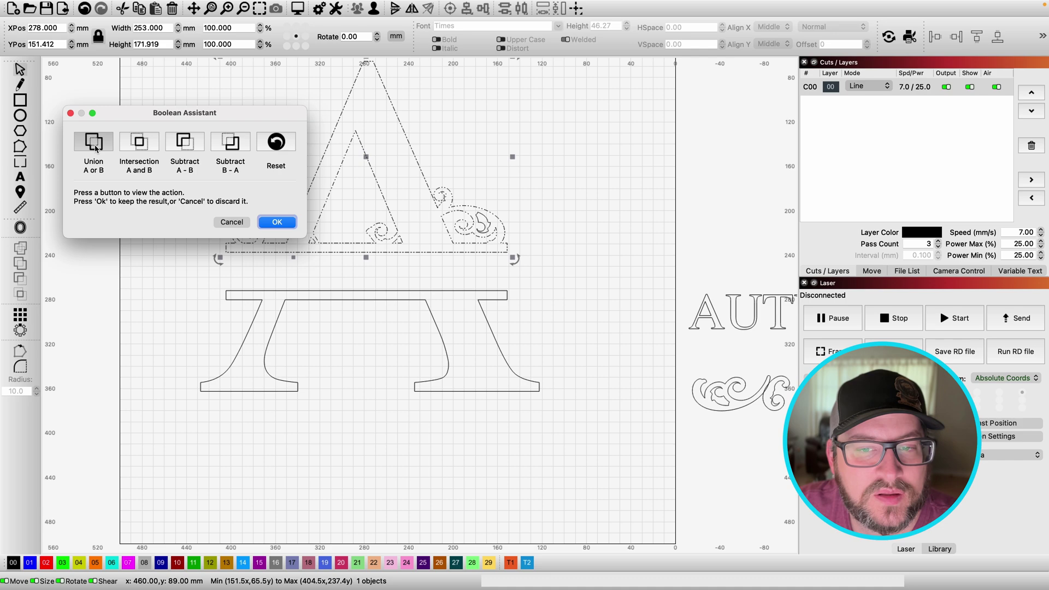
pyautogui.click(277, 223)
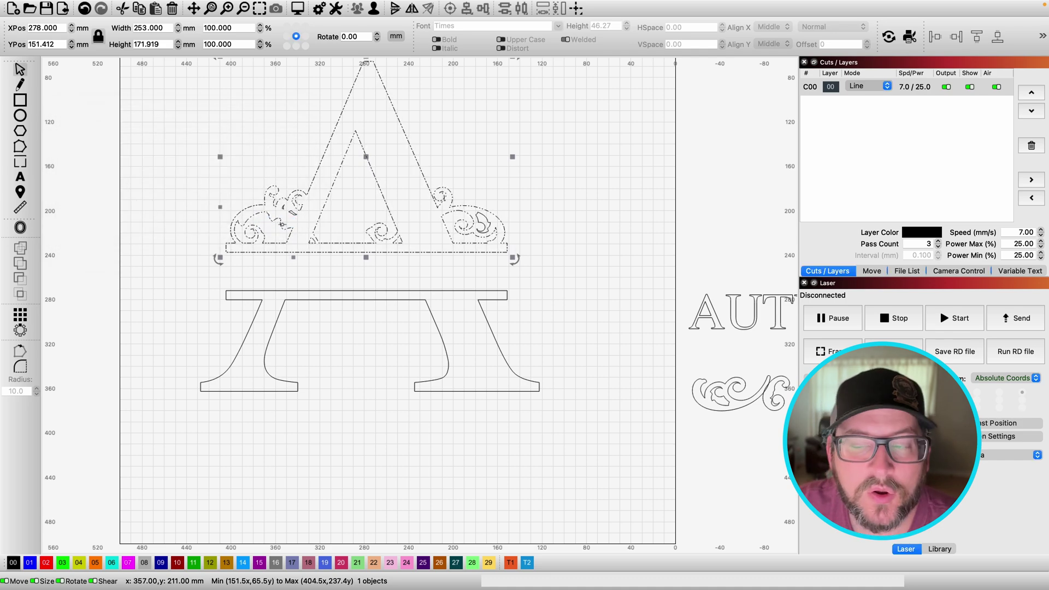
# Box-select the flourishes below AUTUMN and ungroup them into separate pieces.
pyautogui.scroll(-8, 703, 199)
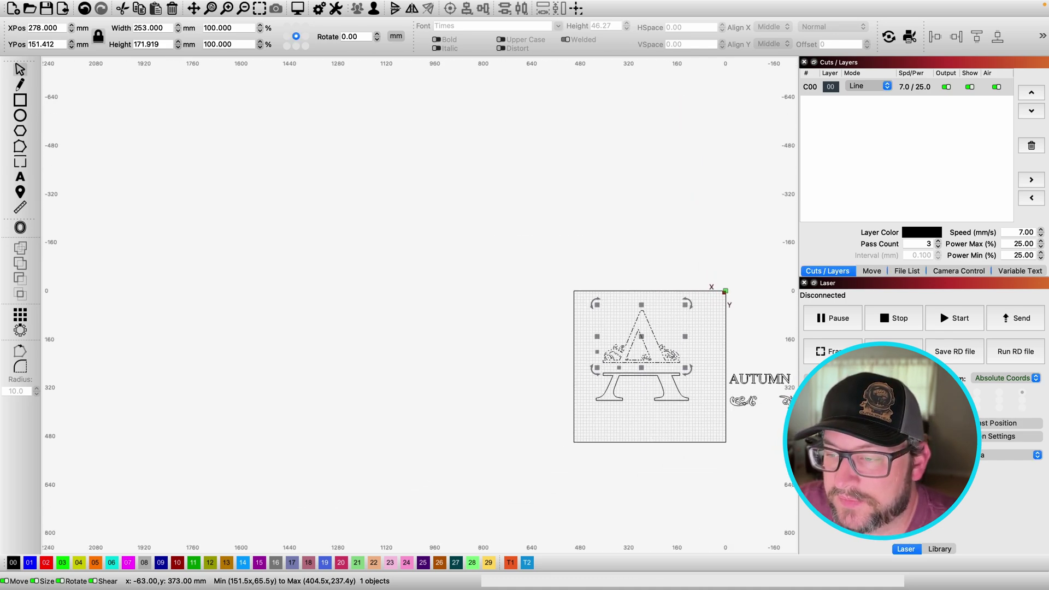
pyautogui.scroll(8, 766, 405)
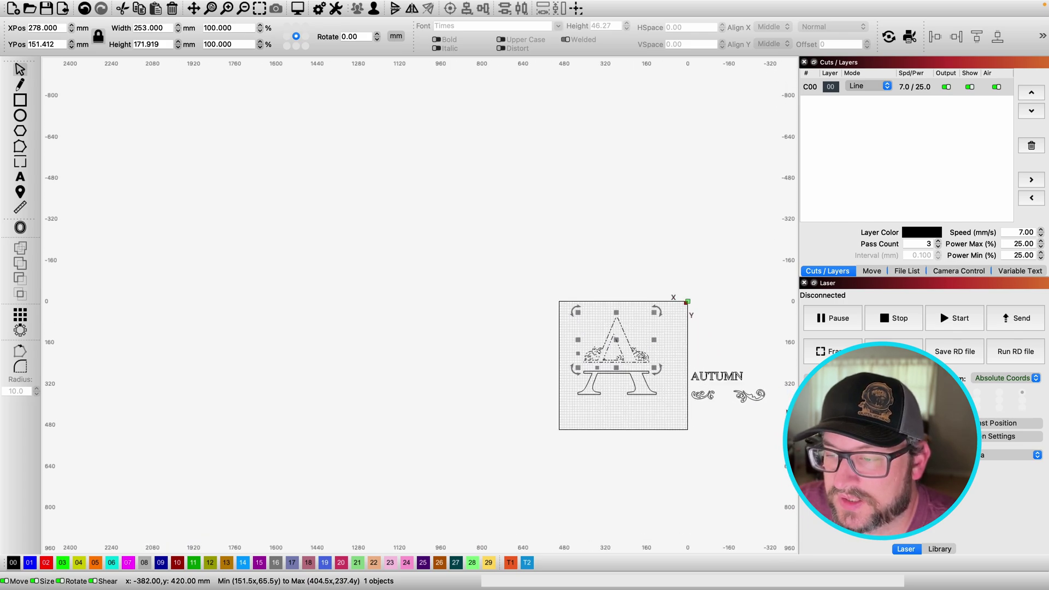
pyautogui.scroll(3, 766, 405)
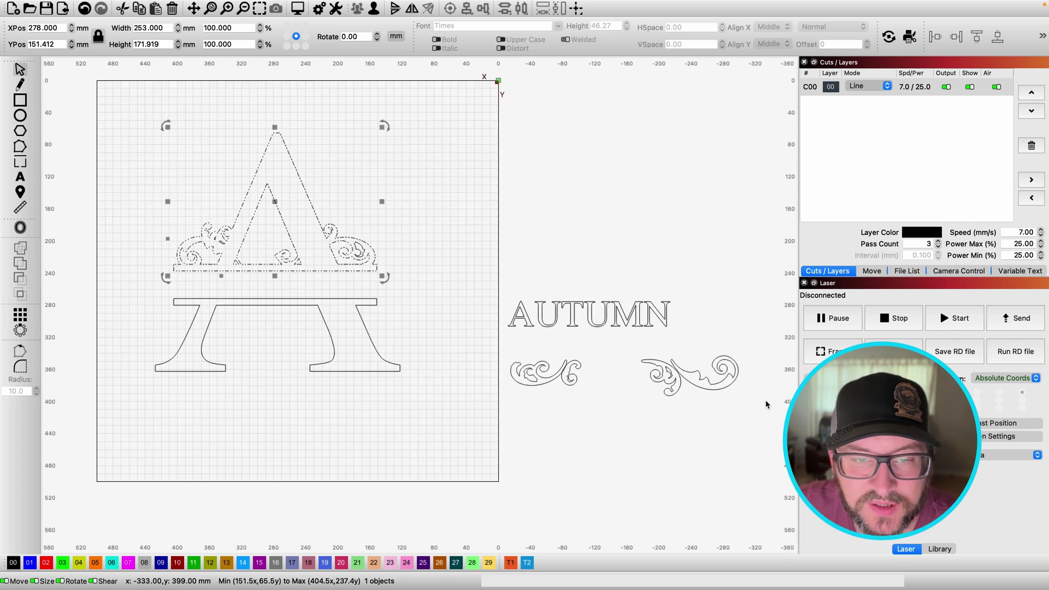
pyautogui.click(702, 386)
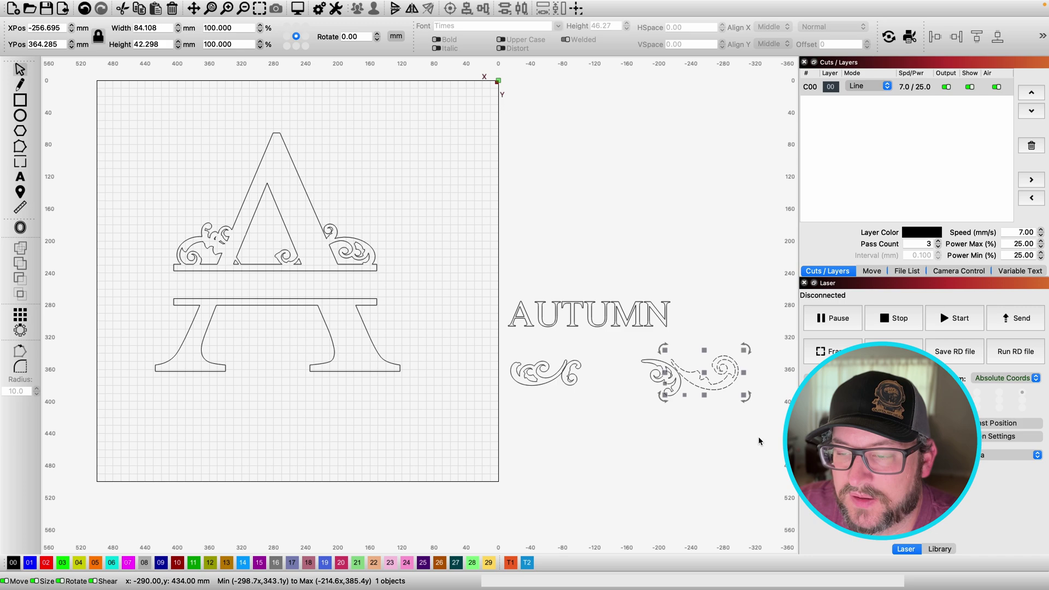
pyautogui.moveTo(766, 404); pyautogui.dragTo(455, 344)
pyautogui.rightClick(555, 372)
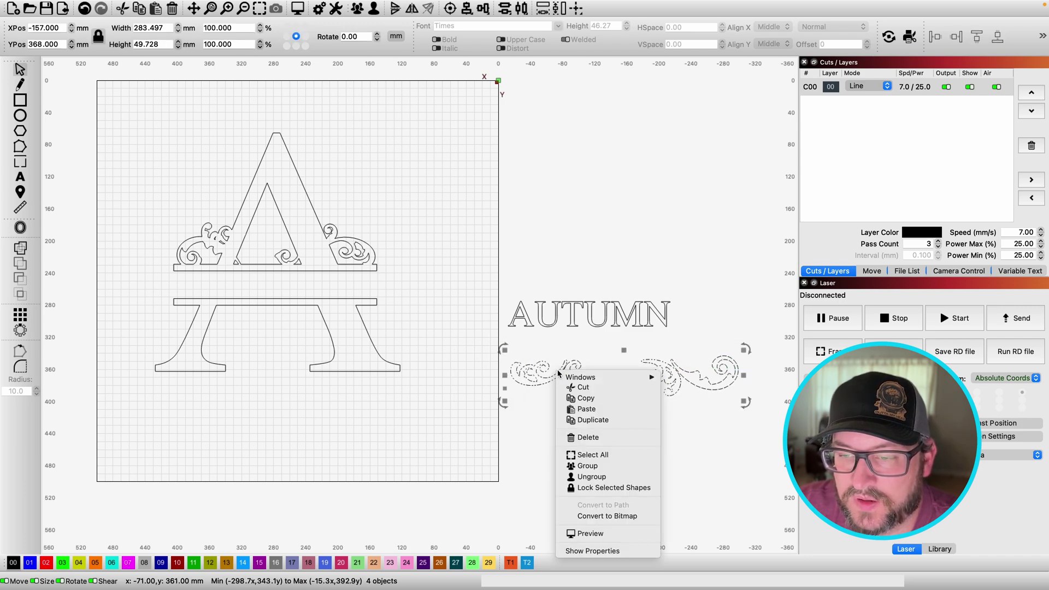
pyautogui.click(595, 477)
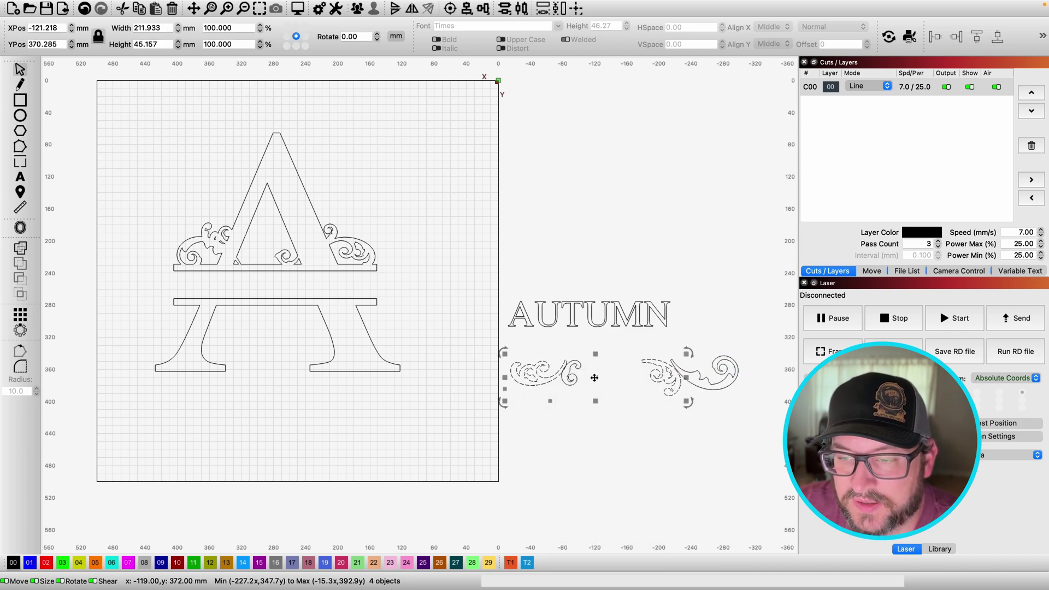
# Undo a trial move of two pieces and reselect both flourishes beside AUTUMN.
pyautogui.moveTo(592, 377); pyautogui.dragTo(255, 325)
pyautogui.hotkey('ctrl', 'z')
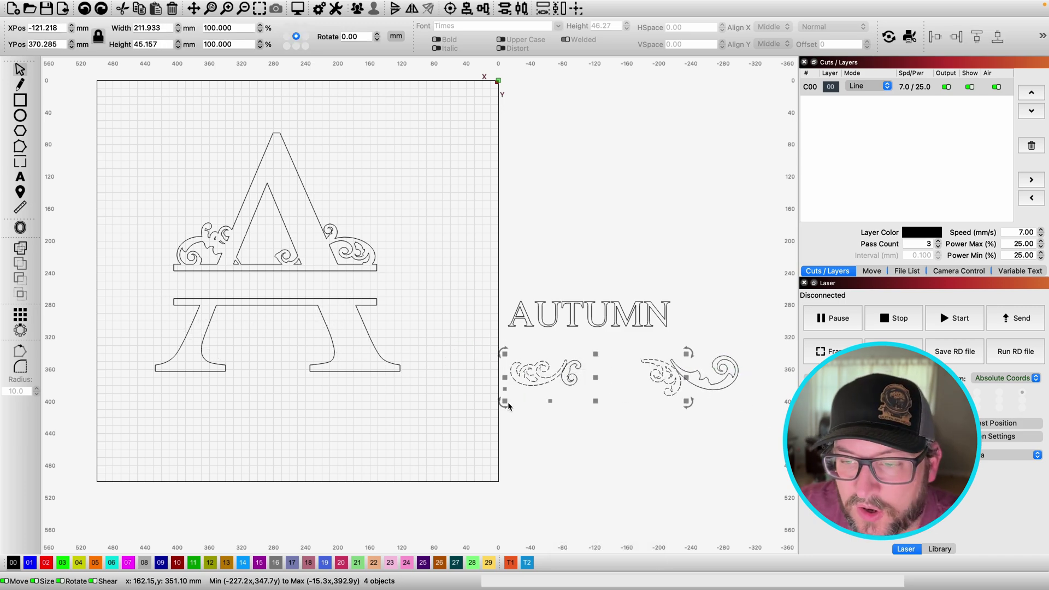
pyautogui.click(671, 432)
pyautogui.moveTo(745, 423); pyautogui.dragTo(441, 328)
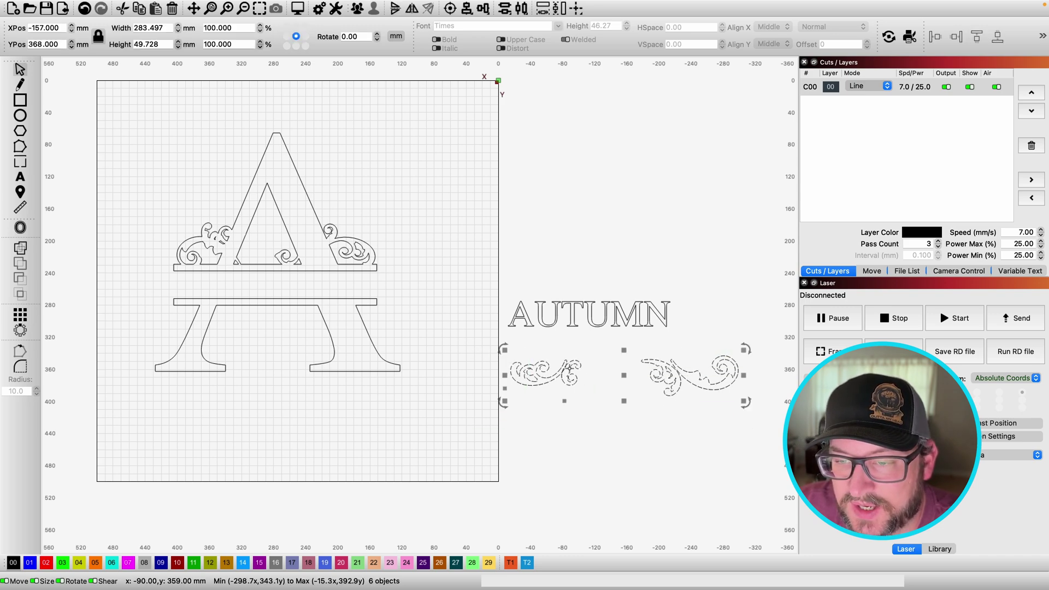
# Move the flourishes into the lower A, narrow them, and nudge two pieces up into place.
pyautogui.moveTo(622, 374); pyautogui.dragTo(274, 322)
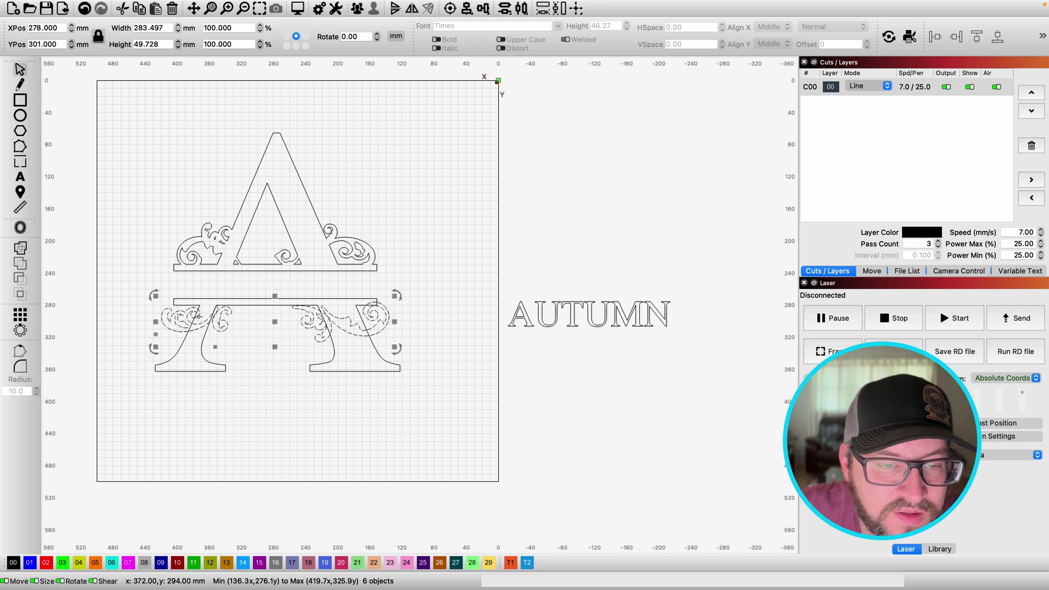
pyautogui.moveTo(162, 324); pyautogui.dragTo(171, 321)
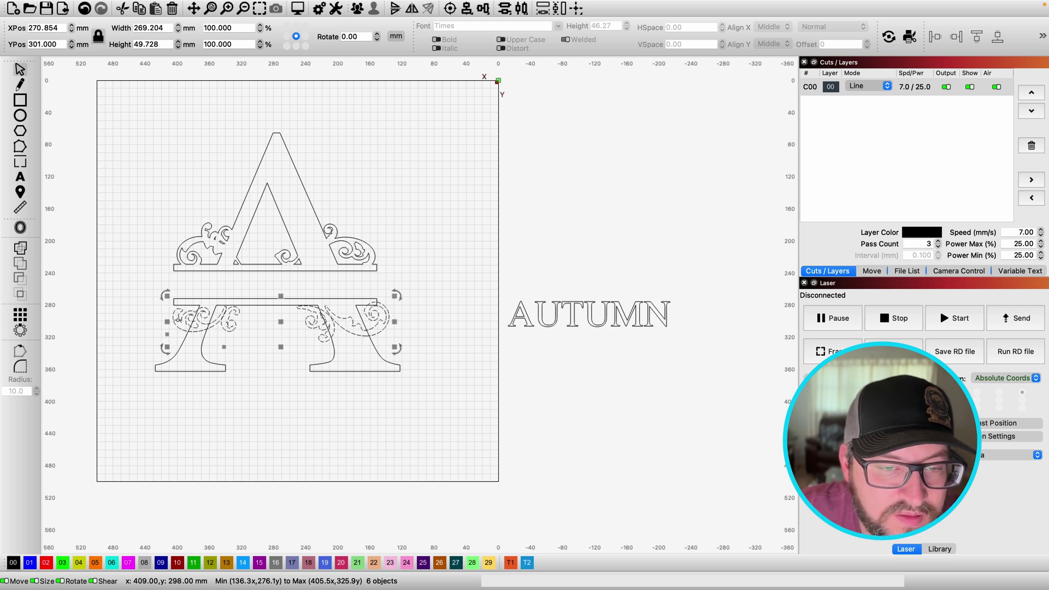
pyautogui.keyDown('shift'); pyautogui.click(252, 304); pyautogui.keyUp('shift')
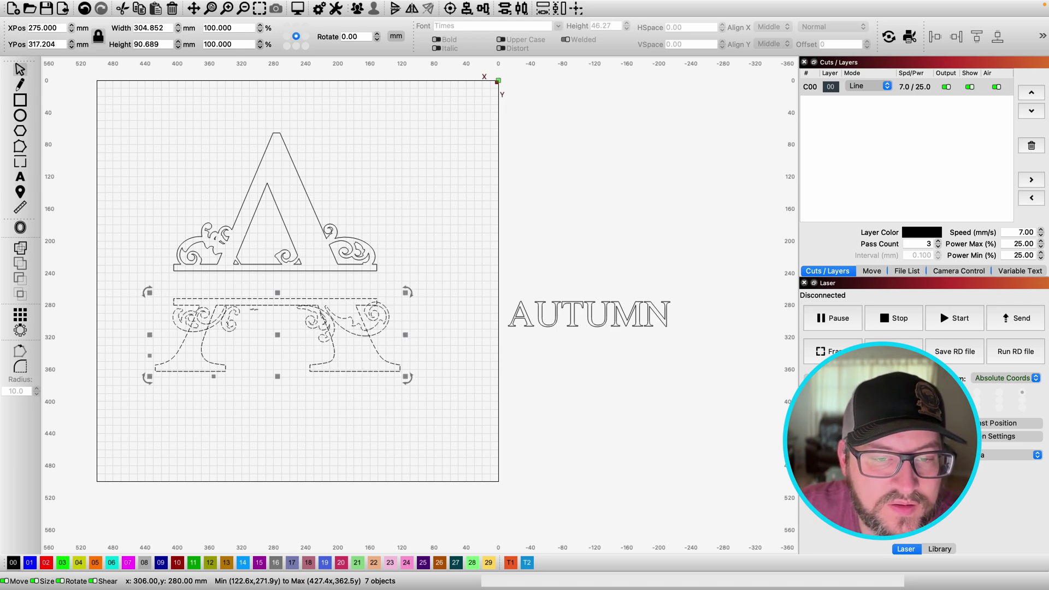
pyautogui.click(230, 322)
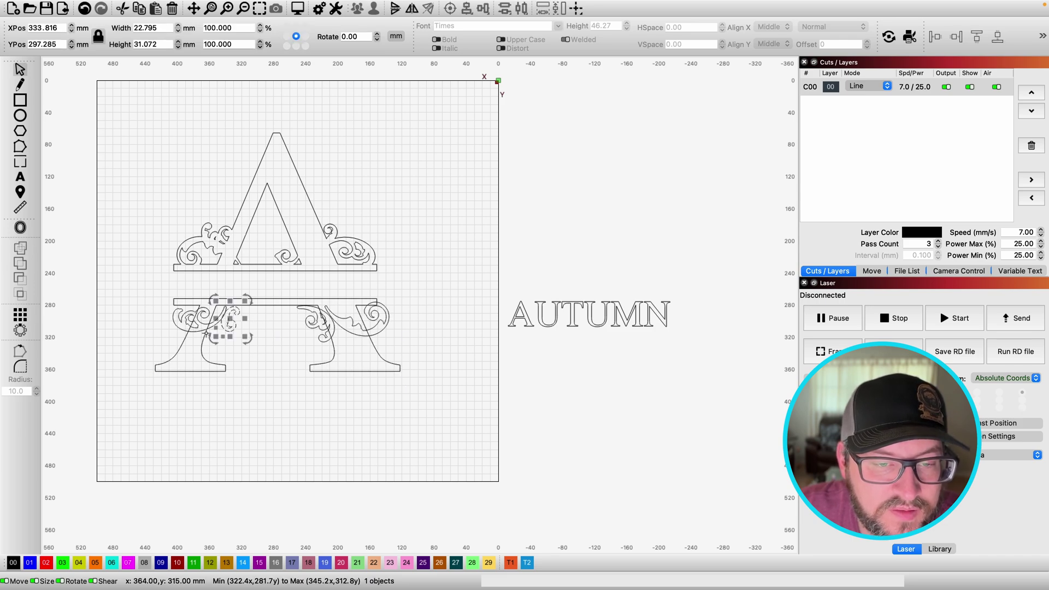
pyautogui.keyDown('shift'); pyautogui.click(185, 328); pyautogui.keyUp('shift')
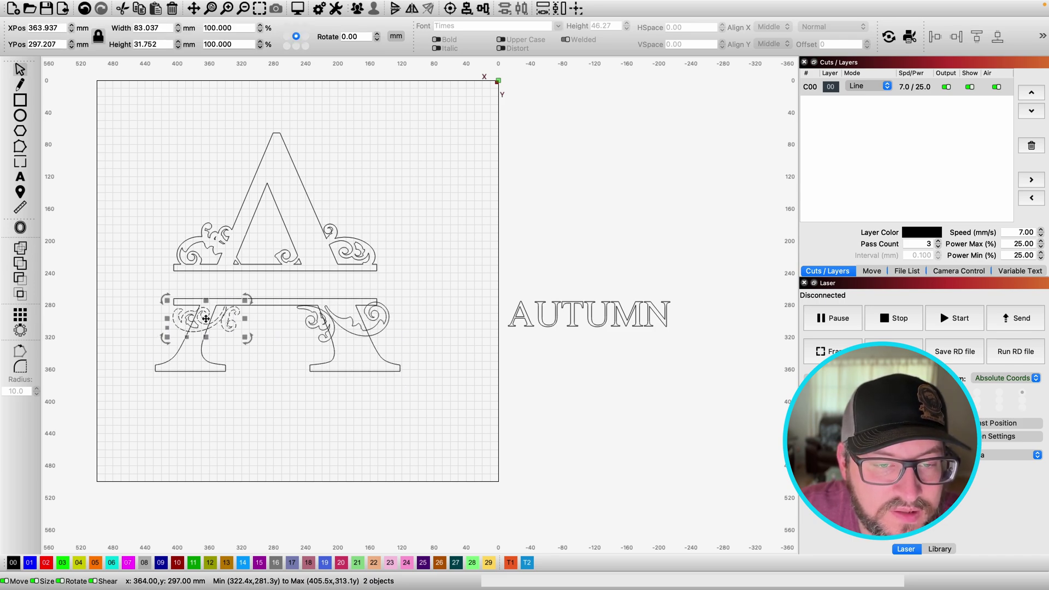
pyautogui.moveTo(205, 319); pyautogui.dragTo(211, 317)
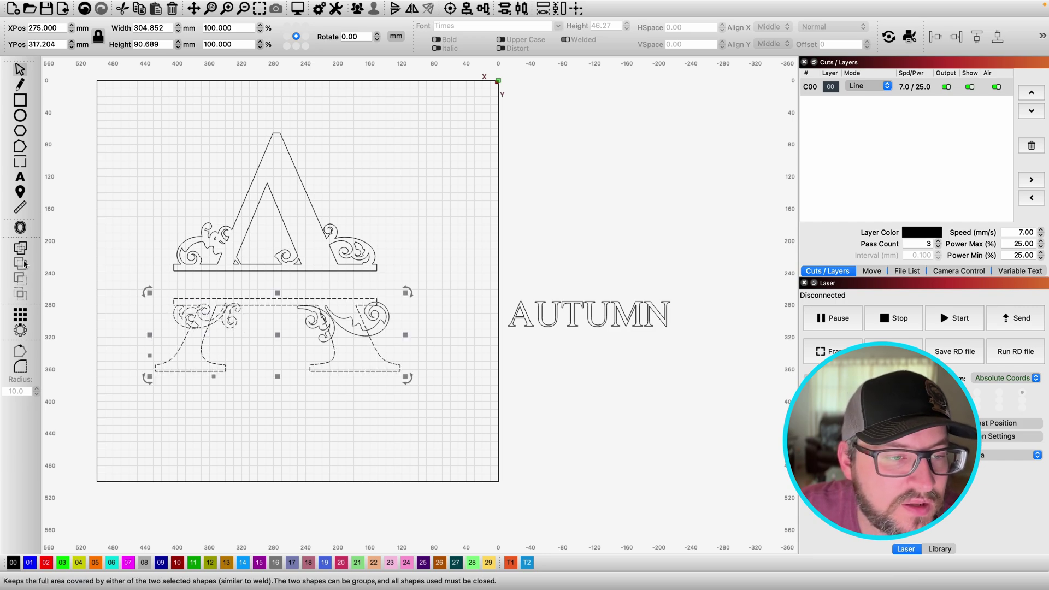
# Ungroup the lower A arrangement with Ctrl+U and select all its pieces.
pyautogui.moveTo(210, 360); pyautogui.dragTo(131, 320)
pyautogui.hotkey('ctrl', 'u')
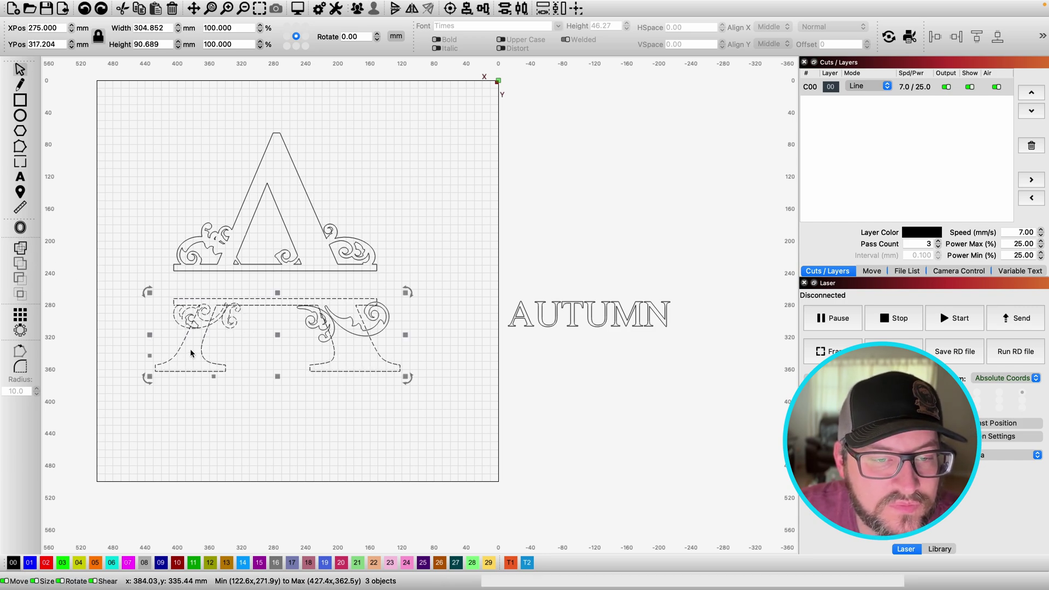
pyautogui.moveTo(158, 288); pyautogui.dragTo(428, 411)
pyautogui.click(131, 6)
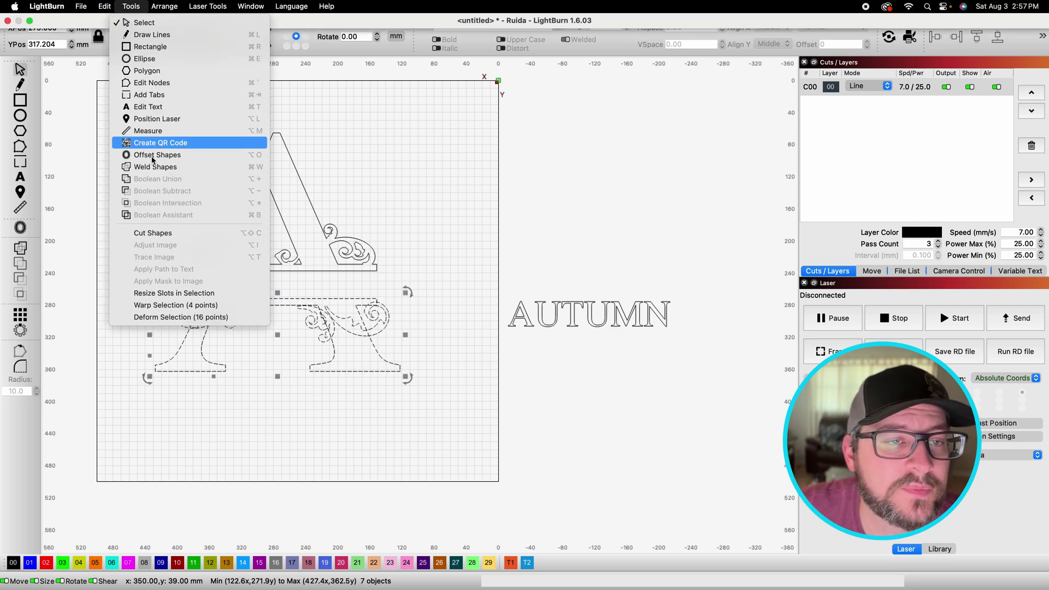
pyautogui.click(72, 205)
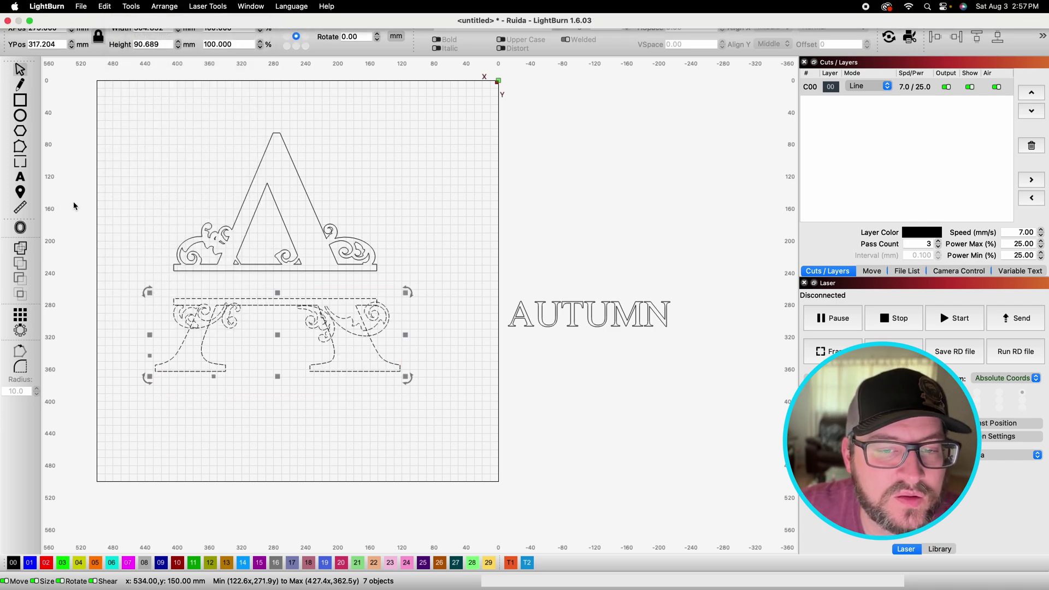
# Inspect the lower A pieces and undo the last change to the left ornament.
pyautogui.click(221, 318)
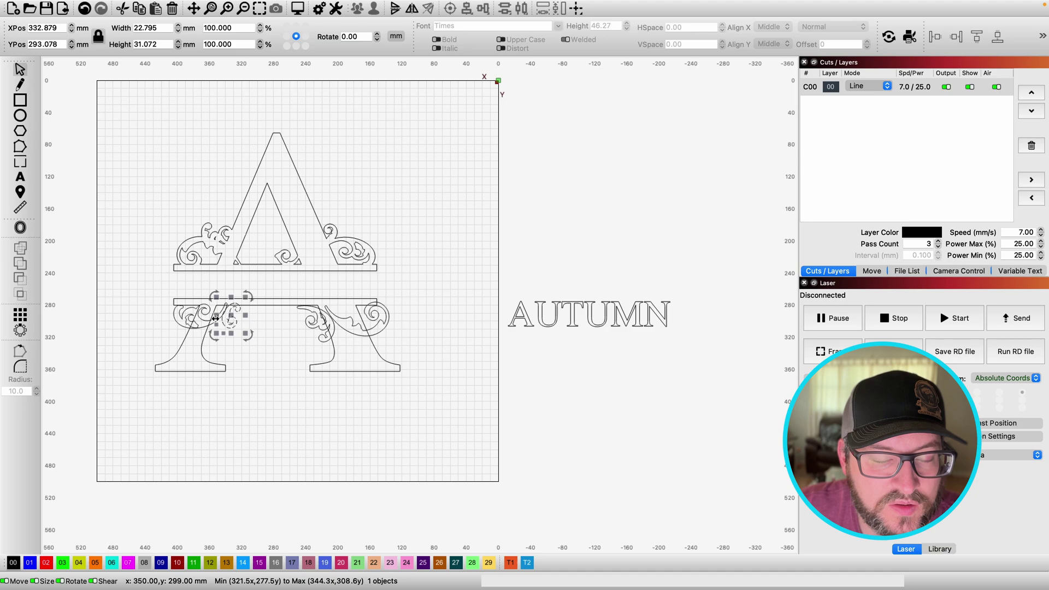
pyautogui.scroll(3, 215, 318)
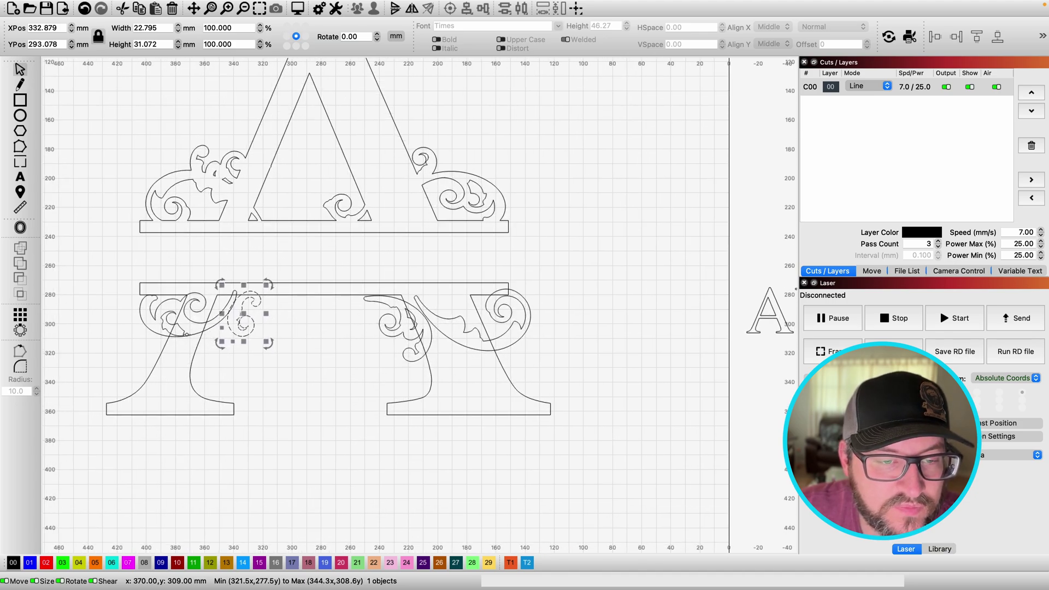
pyautogui.click(172, 330)
pyautogui.scroll(2, 143, 323)
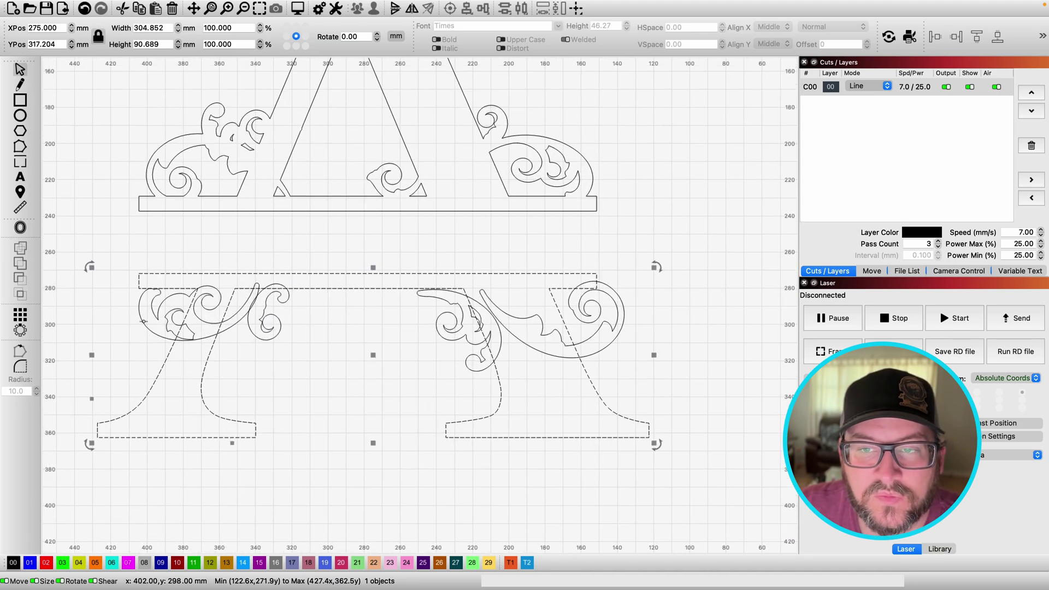
pyautogui.click(132, 323)
pyautogui.press('super+z')
pyautogui.press('super+z')
pyautogui.press('super+z')
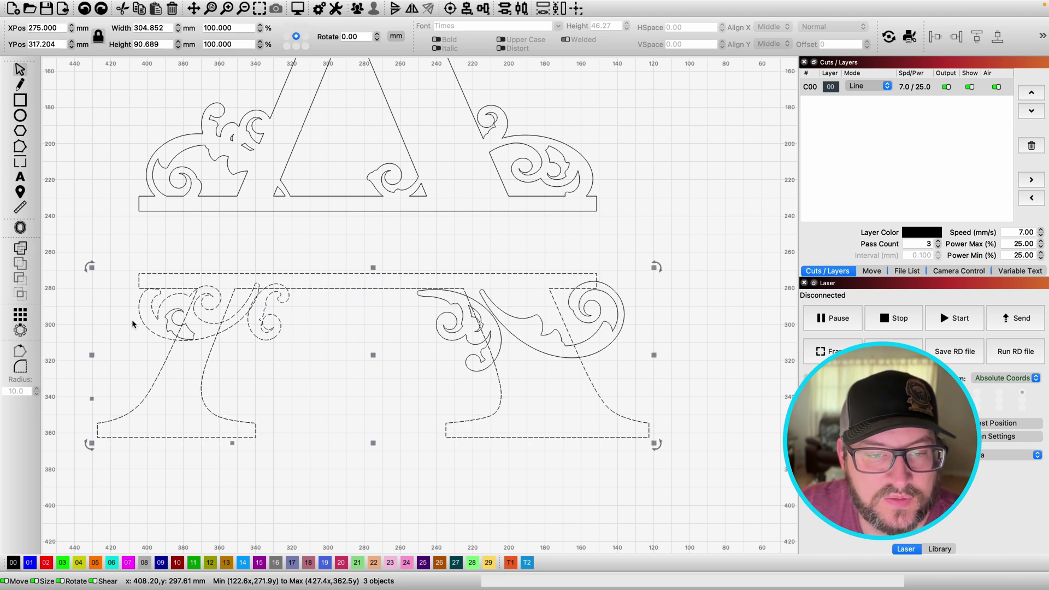
# Shift the small scroll and the large left swirl slightly to the left.
pyautogui.click(162, 327)
pyautogui.click(166, 324)
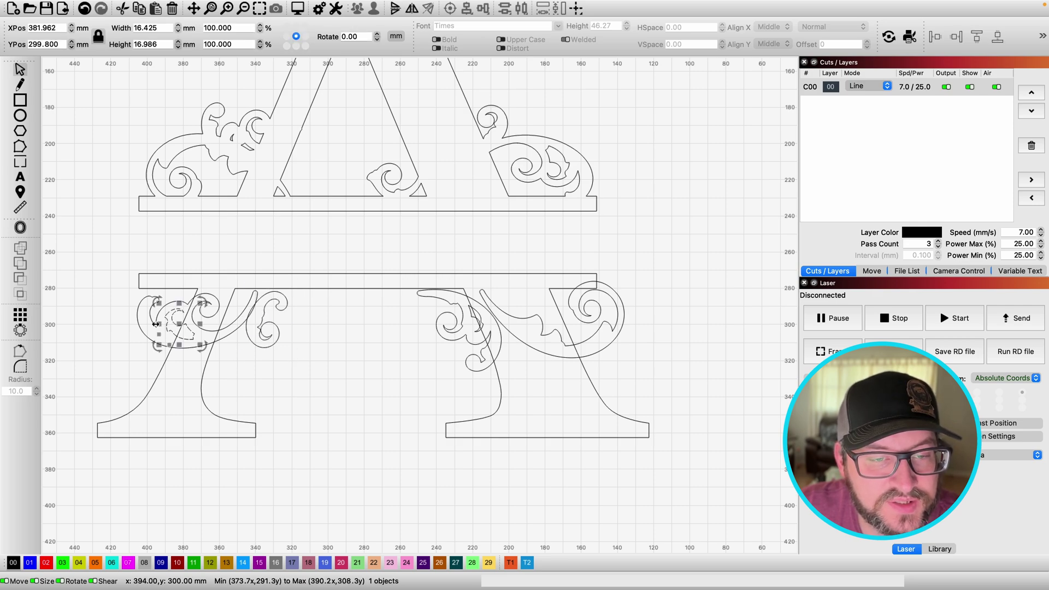
pyautogui.keyDown('shift'); pyautogui.click(152, 318); pyautogui.keyUp('shift')
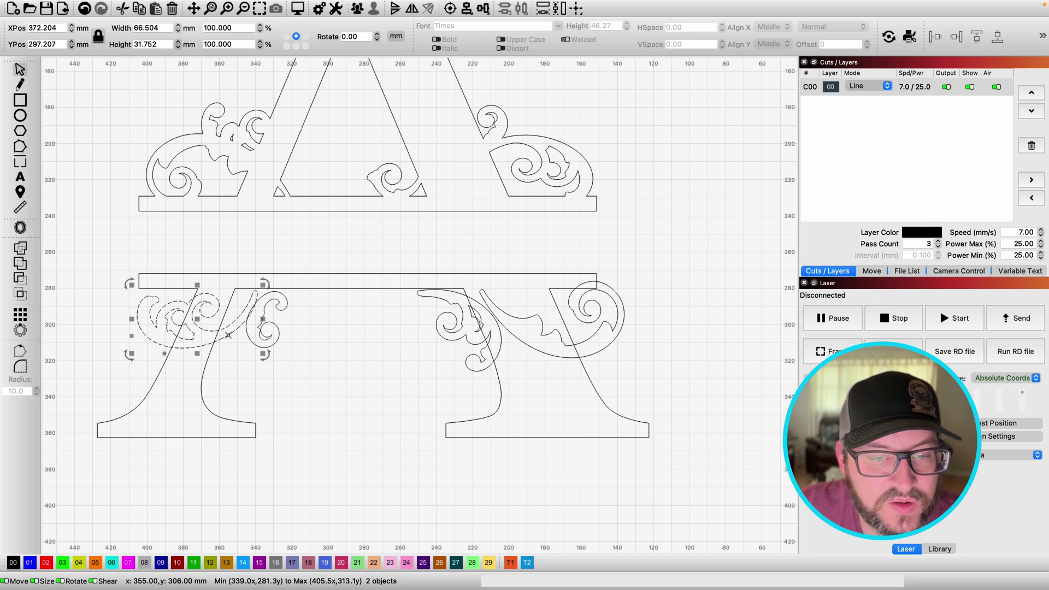
pyautogui.moveTo(229, 335); pyautogui.dragTo(260, 311)
# Weld the small scroll and large left swirl onto the lower A outline.
pyautogui.click(268, 334)
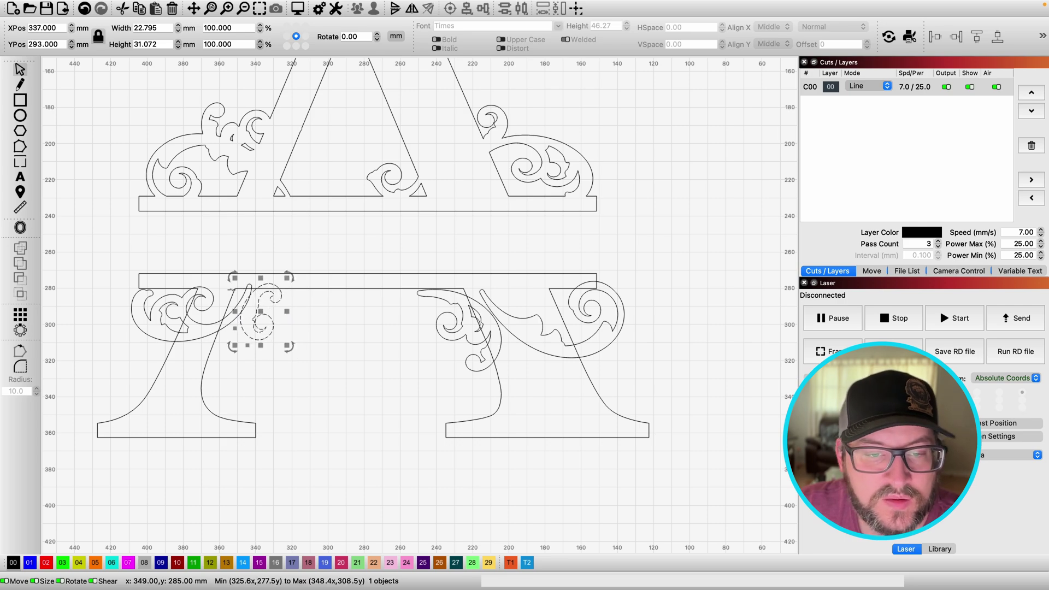
pyautogui.keyDown('shift'); pyautogui.click(227, 324); pyautogui.keyUp('shift')
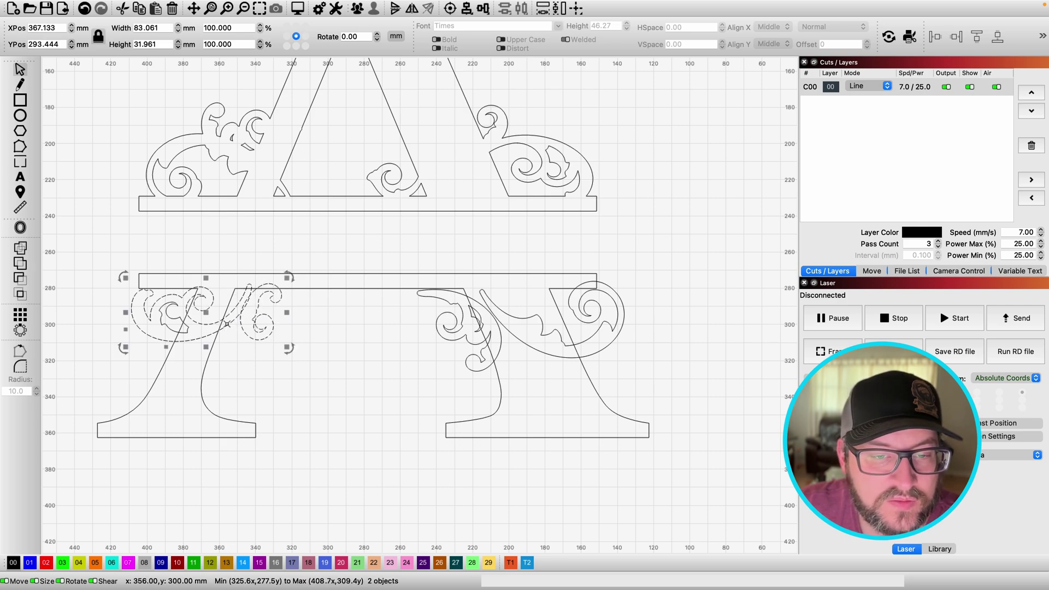
pyautogui.click(22, 250)
pyautogui.keyDown('shift'); pyautogui.click(175, 437); pyautogui.keyUp('shift')
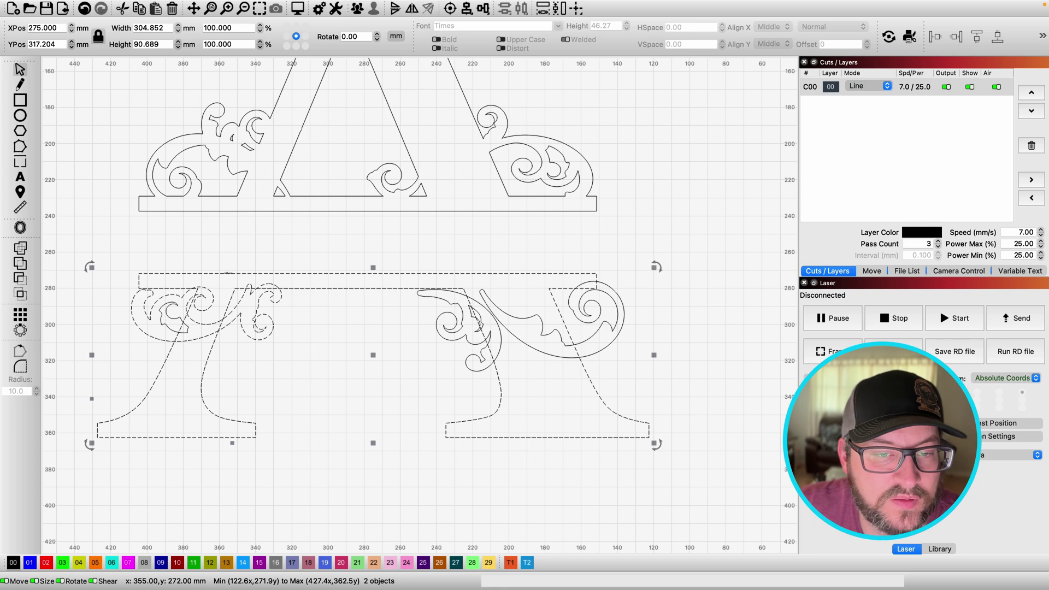
pyautogui.click(20, 247)
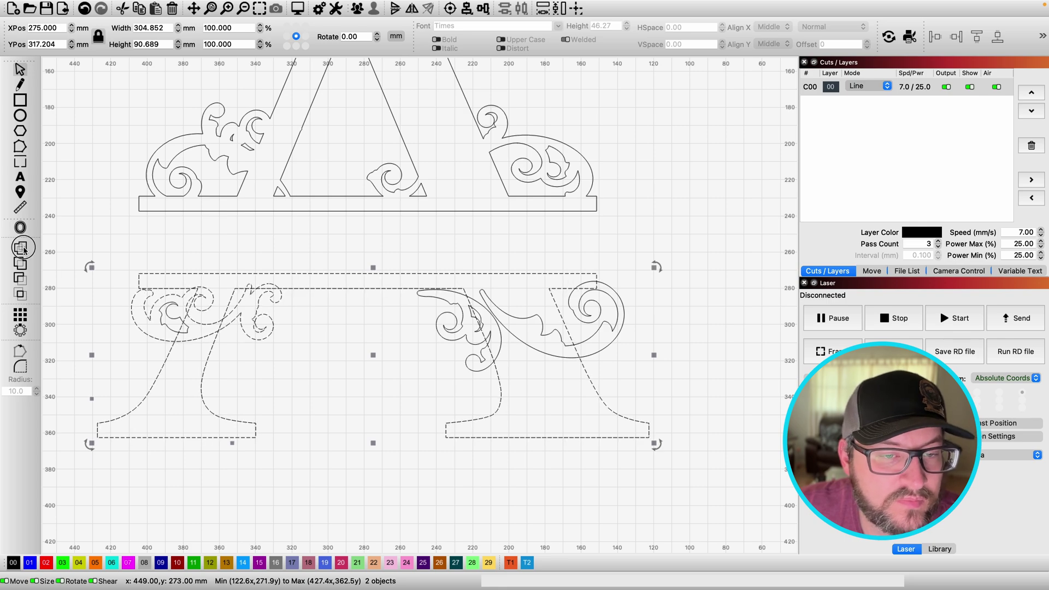
# Select the right-leg scroll, the right swirl and the lower A outline together.
pyautogui.click(294, 367)
pyautogui.click(440, 299)
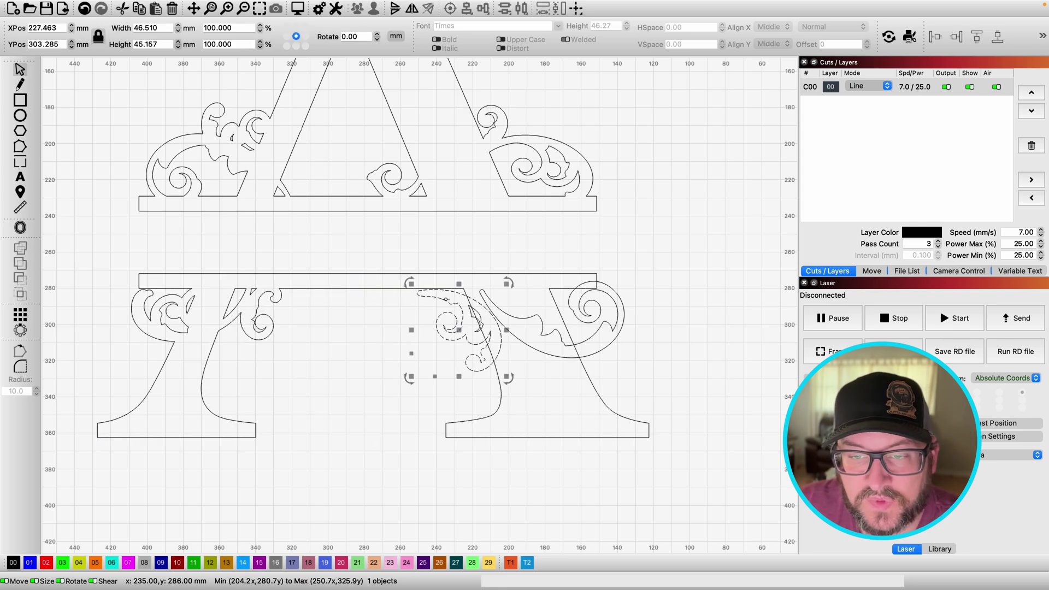
pyautogui.keyDown('shift'); pyautogui.click(541, 319); pyautogui.keyUp('shift')
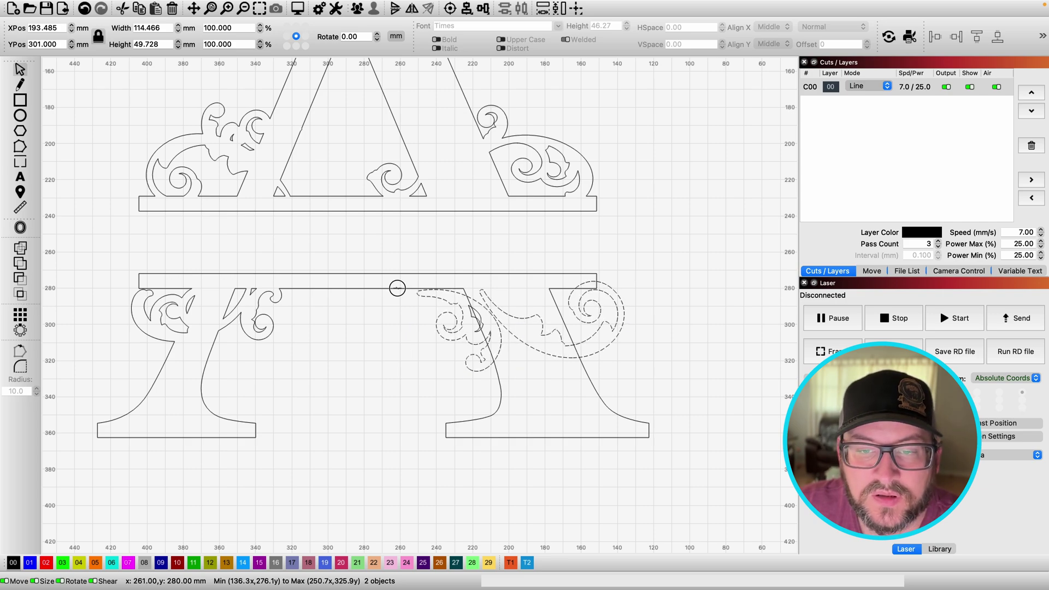
pyautogui.keyDown('shift'); pyautogui.click(399, 288); pyautogui.keyUp('shift')
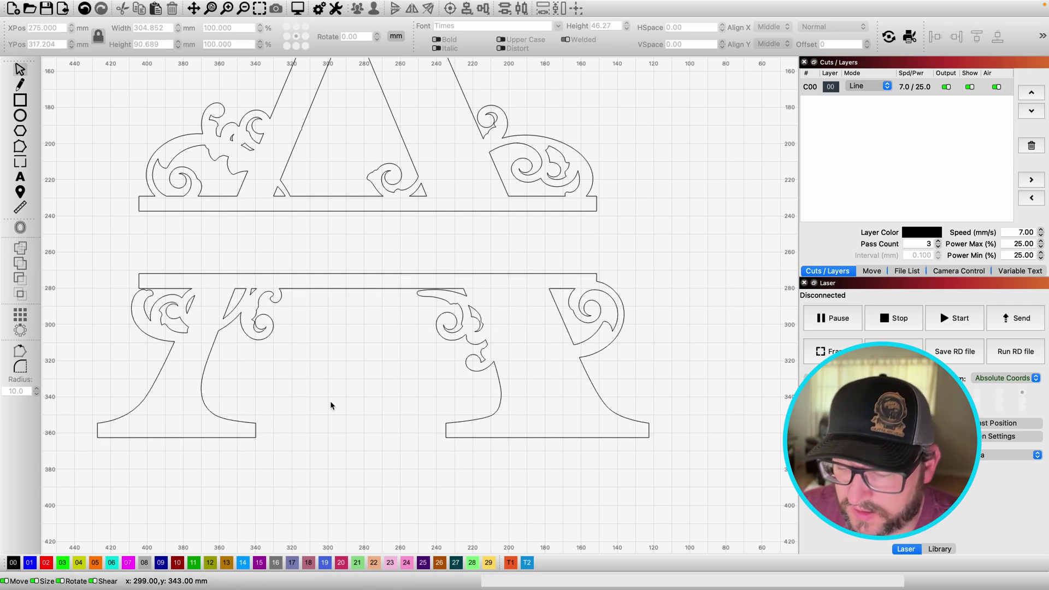
# Move AUTUMN into the gap across the A and raise it to sit centred.
pyautogui.hotkey('ctrl', 'shift', 'a')
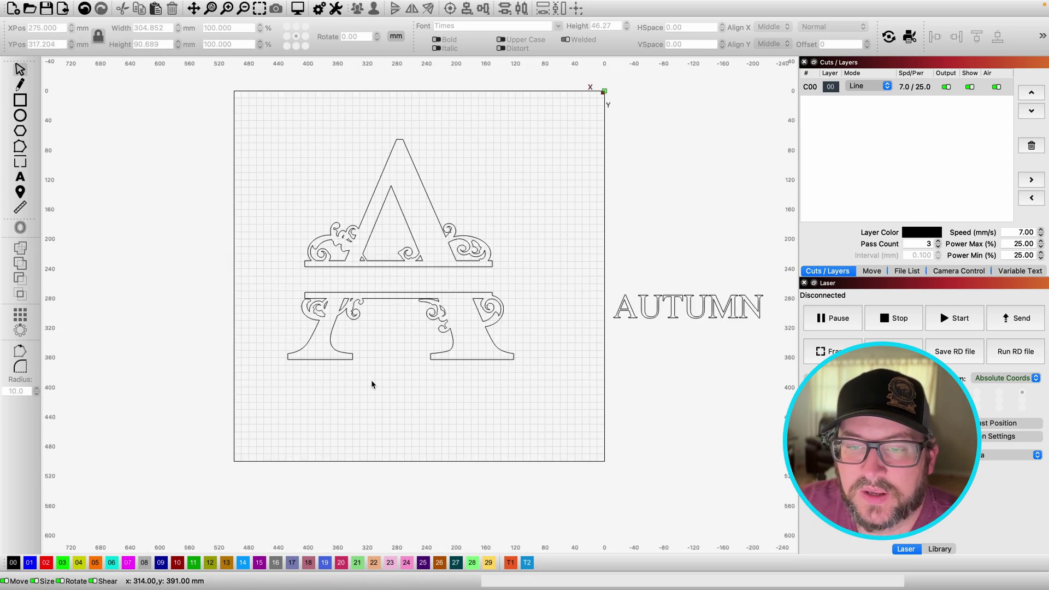
pyautogui.moveTo(674, 306); pyautogui.dragTo(397, 285)
pyautogui.scroll(7, 398, 284)
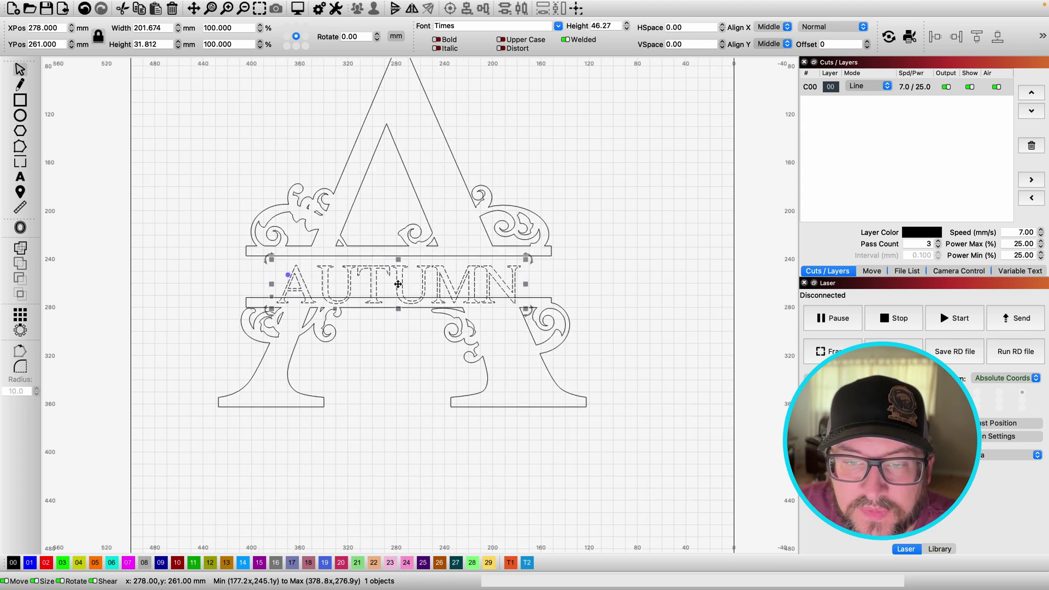
pyautogui.scroll(1, 398, 285)
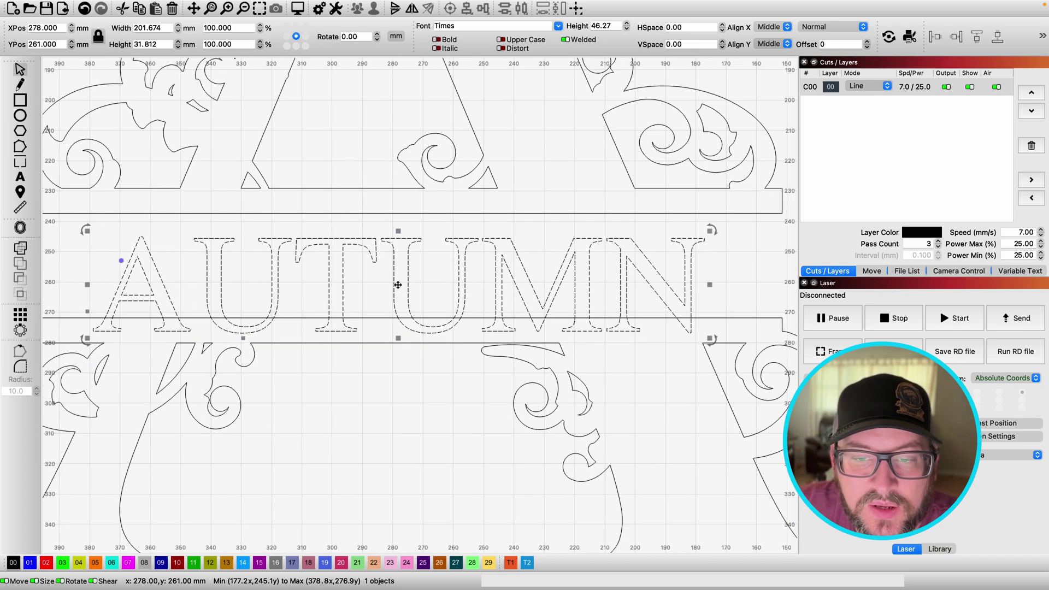
pyautogui.moveTo(397, 286); pyautogui.dragTo(389, 257)
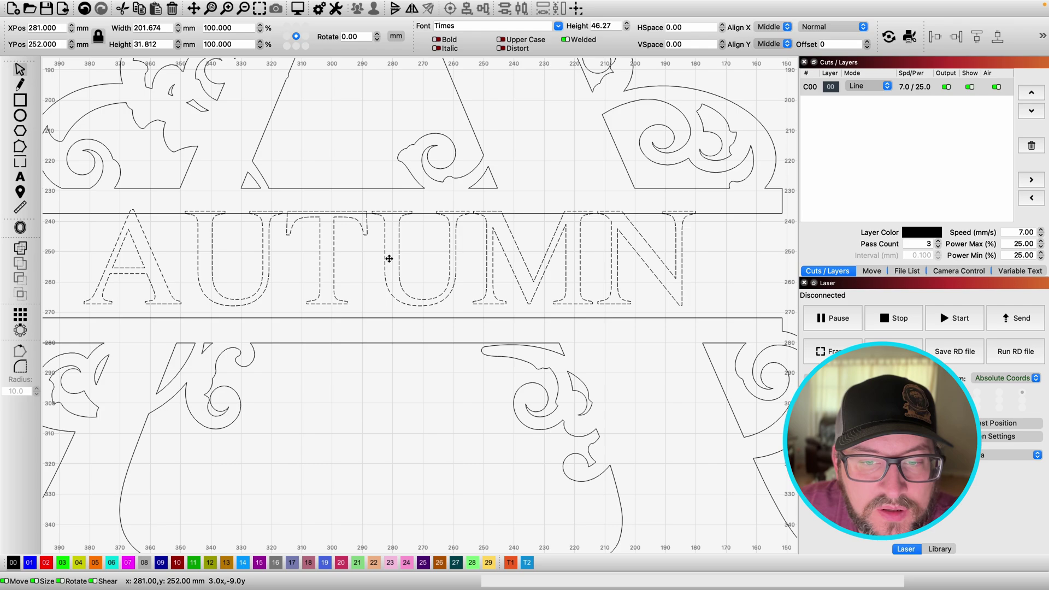
# Stretch AUTUMN to fill the banner, re-centre it, then restore its 37.047 mm height.
pyautogui.moveTo(713, 324); pyautogui.dragTo(720, 327)
pyautogui.scroll(-2, 654, 309)
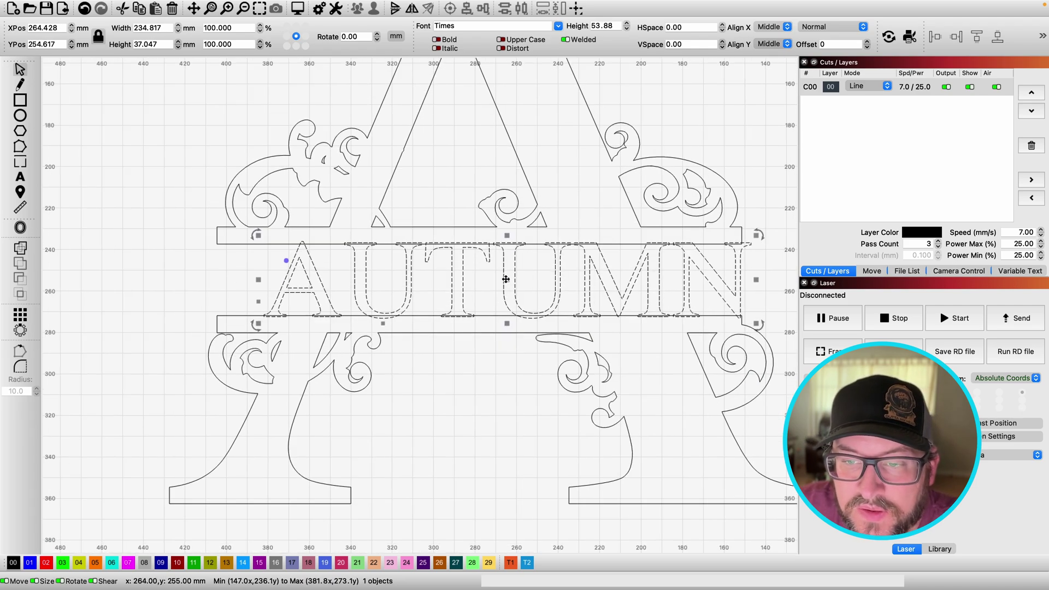
pyautogui.moveTo(494, 280); pyautogui.dragTo(485, 278)
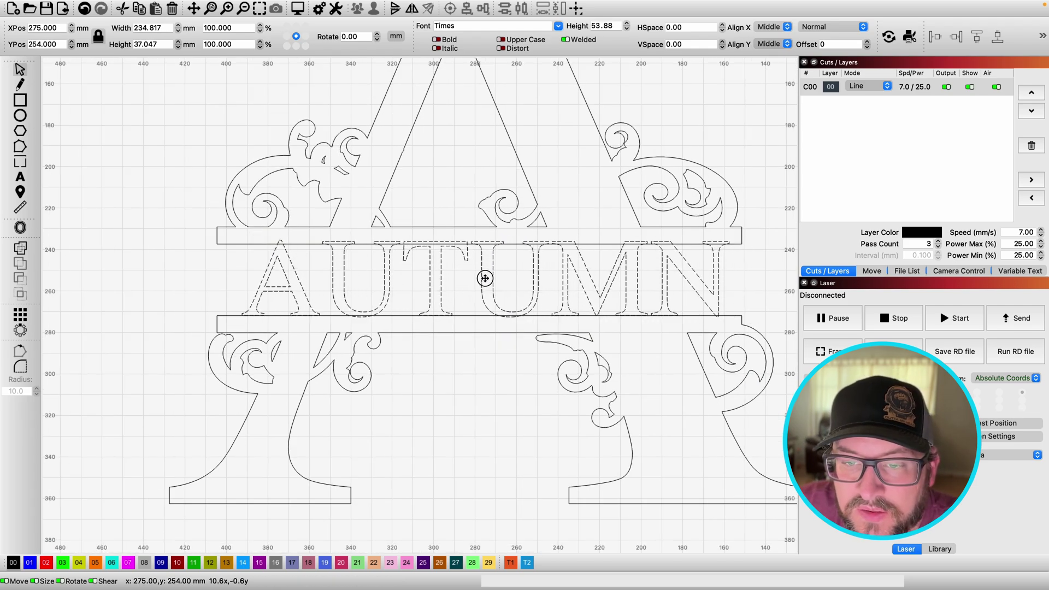
pyautogui.scroll(3, 485, 321)
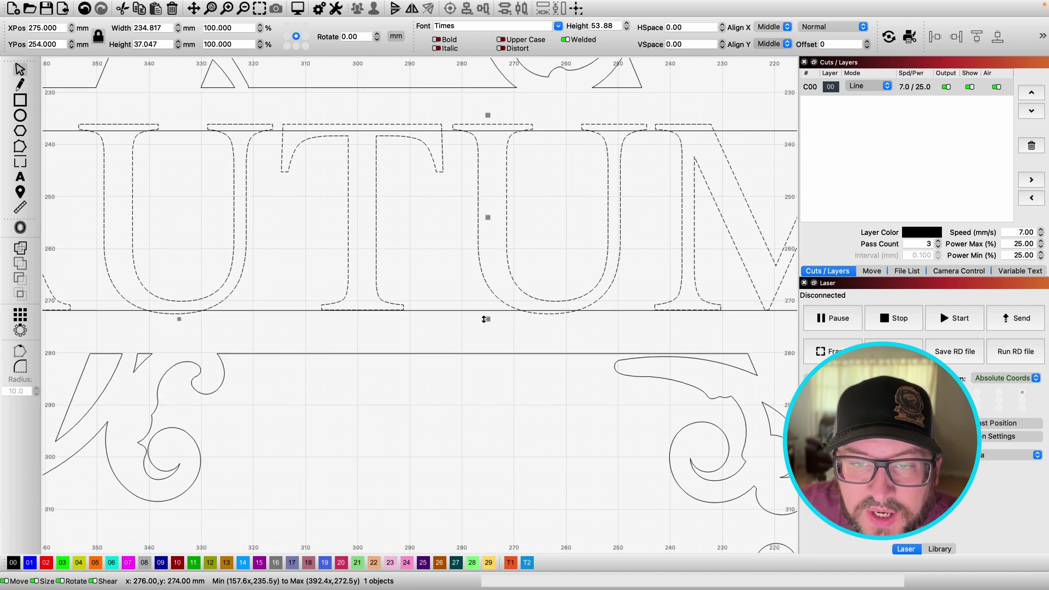
pyautogui.moveTo(486, 321); pyautogui.dragTo(486, 324)
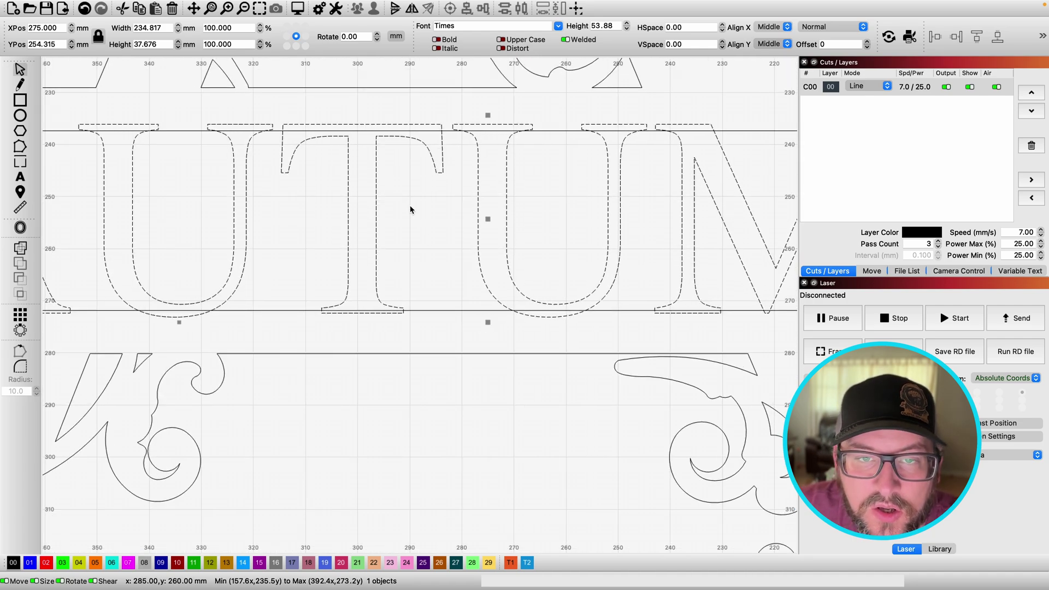
pyautogui.moveTo(488, 116); pyautogui.dragTo(488, 119)
pyautogui.scroll(2, 471, 174)
pyautogui.scroll(-6, 471, 176)
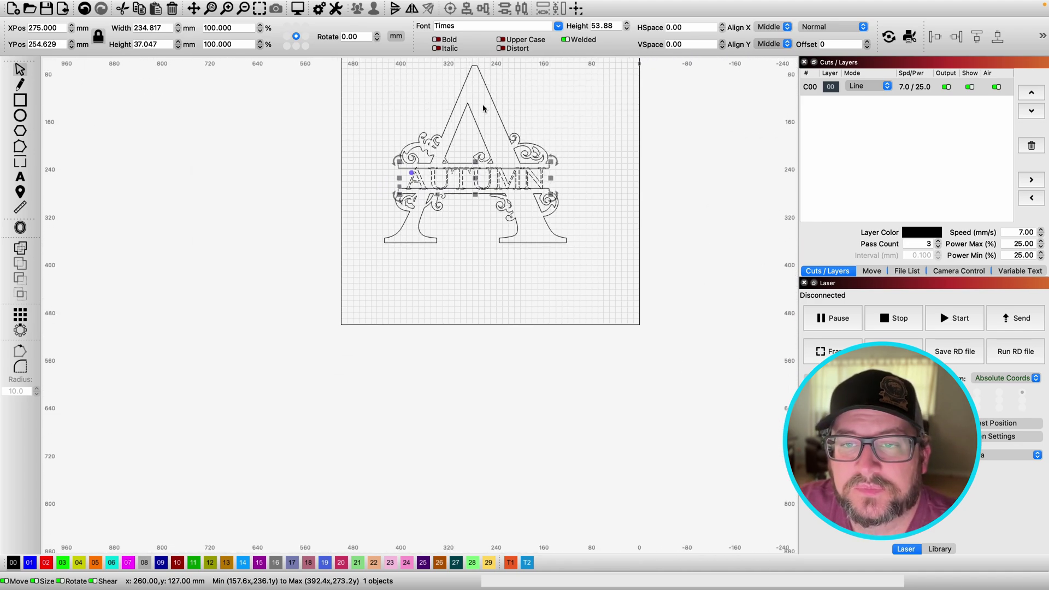
pyautogui.scroll(3, 483, 106)
pyautogui.click(374, 81)
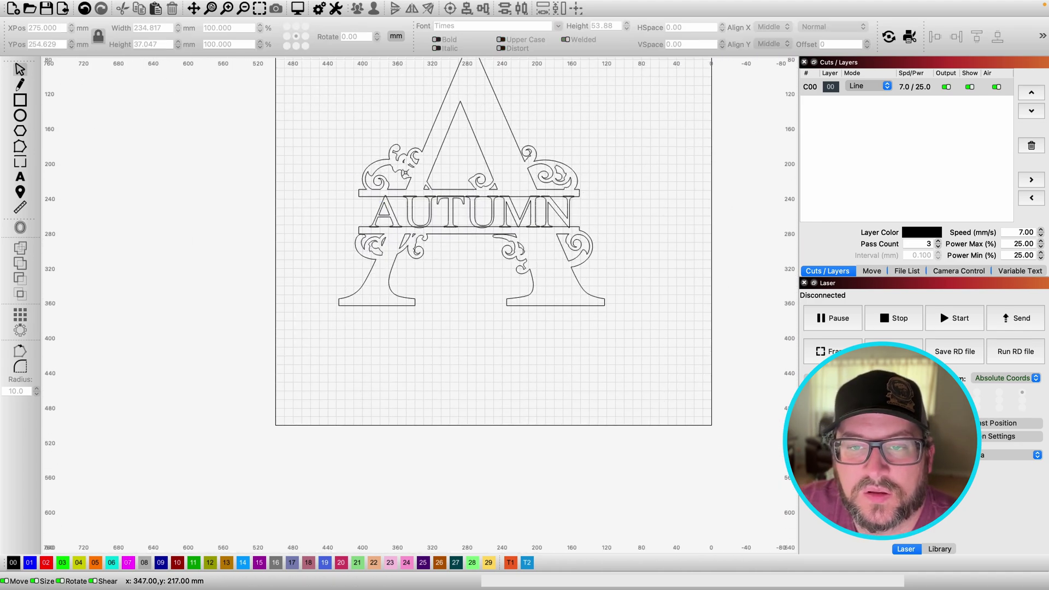
pyautogui.click(408, 163)
pyautogui.click(435, 160)
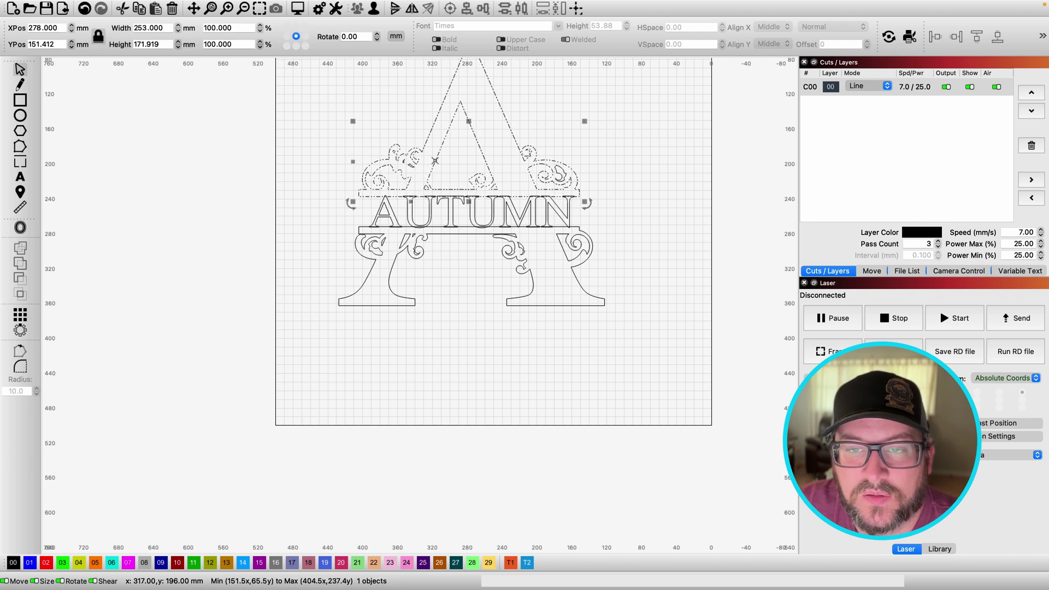
pyautogui.keyDown('shift'); pyautogui.click(447, 211); pyautogui.keyUp('shift')
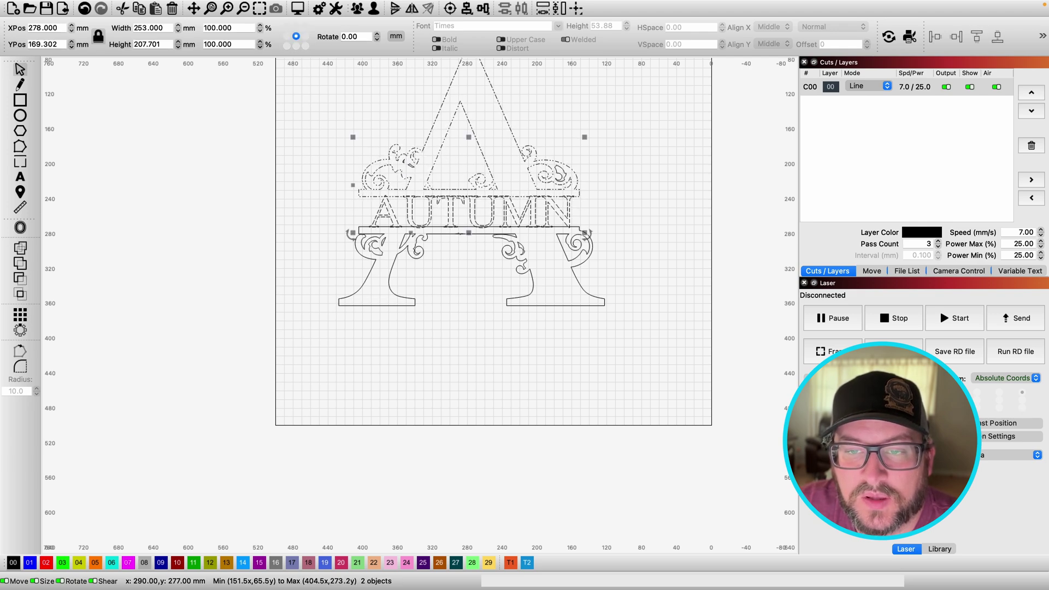
pyautogui.keyDown('shift'); pyautogui.click(458, 234); pyautogui.keyUp('shift')
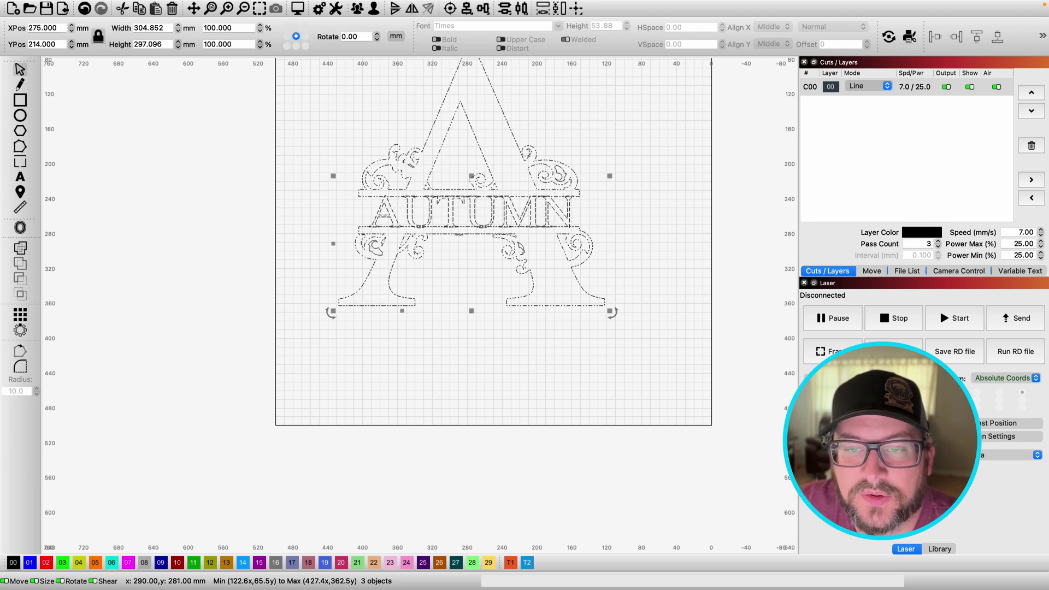
pyautogui.click(24, 248)
pyautogui.scroll(3, 605, 212)
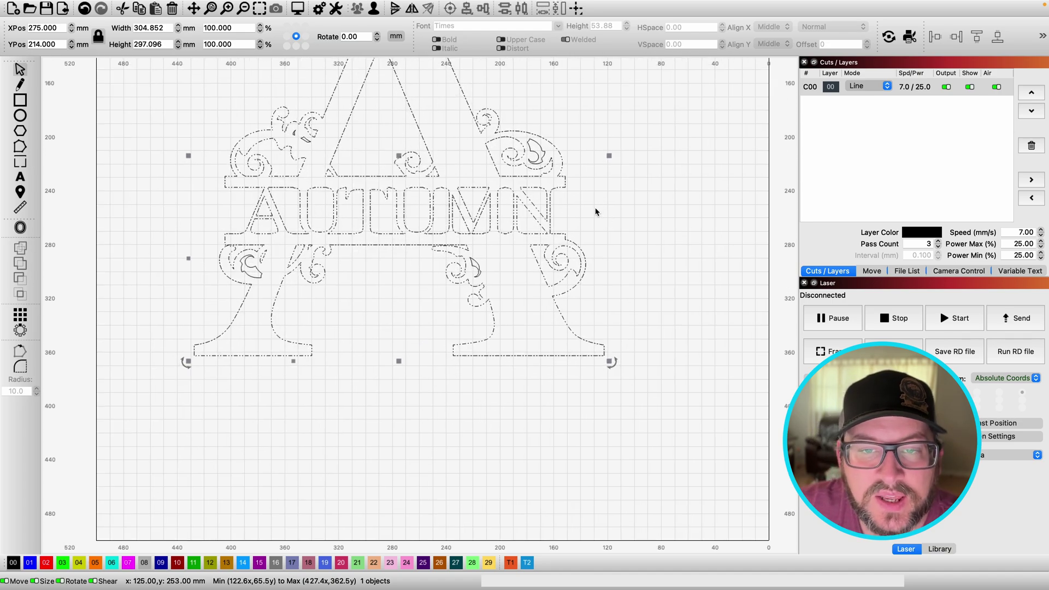
pyautogui.scroll(1, 362, 192)
pyautogui.scroll(1, 362, 192)
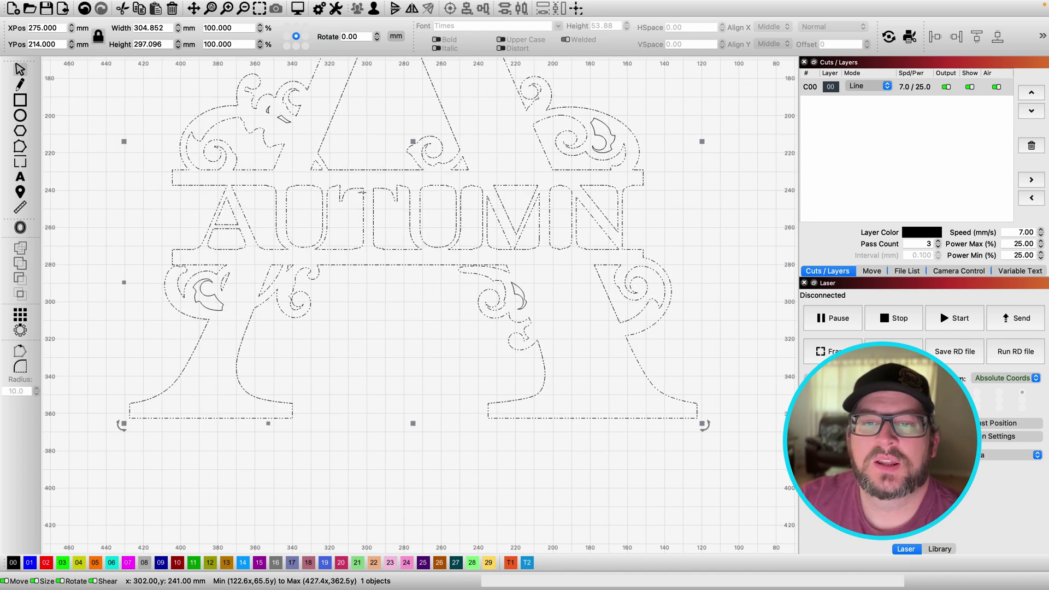
pyautogui.scroll(-1, 370, 196)
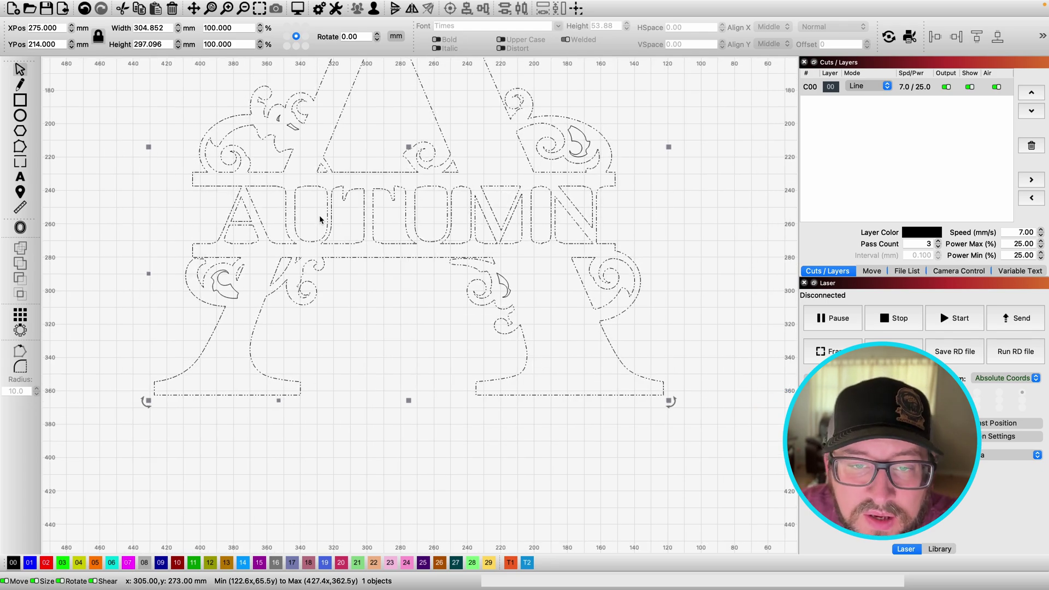
pyautogui.click(368, 283)
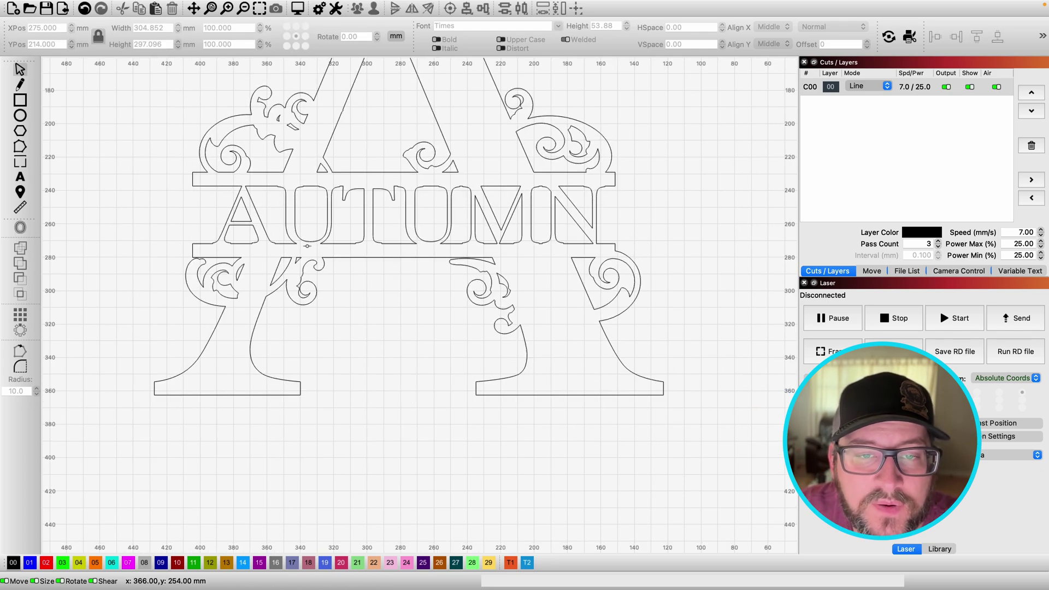
pyautogui.click(280, 214)
# Restore the separate pieces and give AUTUMN a 0.5 mm offset outline.
pyautogui.hotkey('ctrl', 'z')
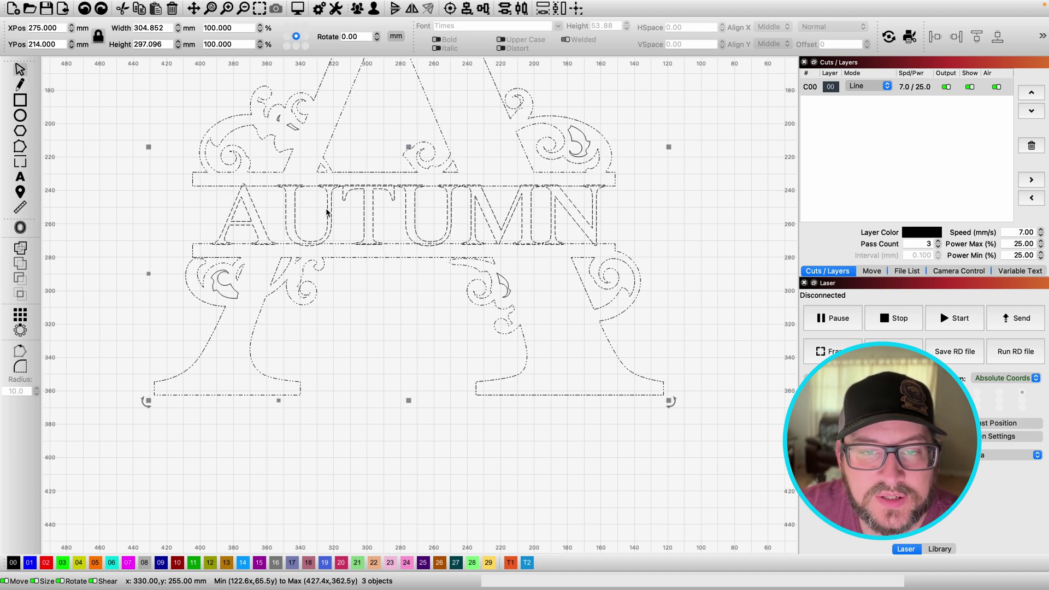
pyautogui.click(345, 245)
pyautogui.click(332, 217)
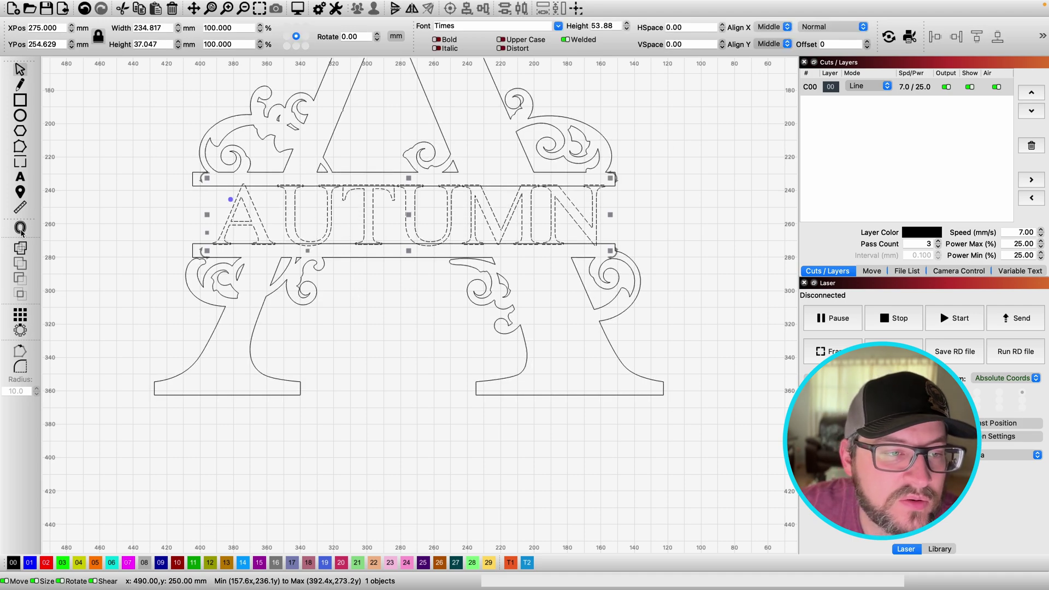
pyautogui.hotkey('alt', 'o')
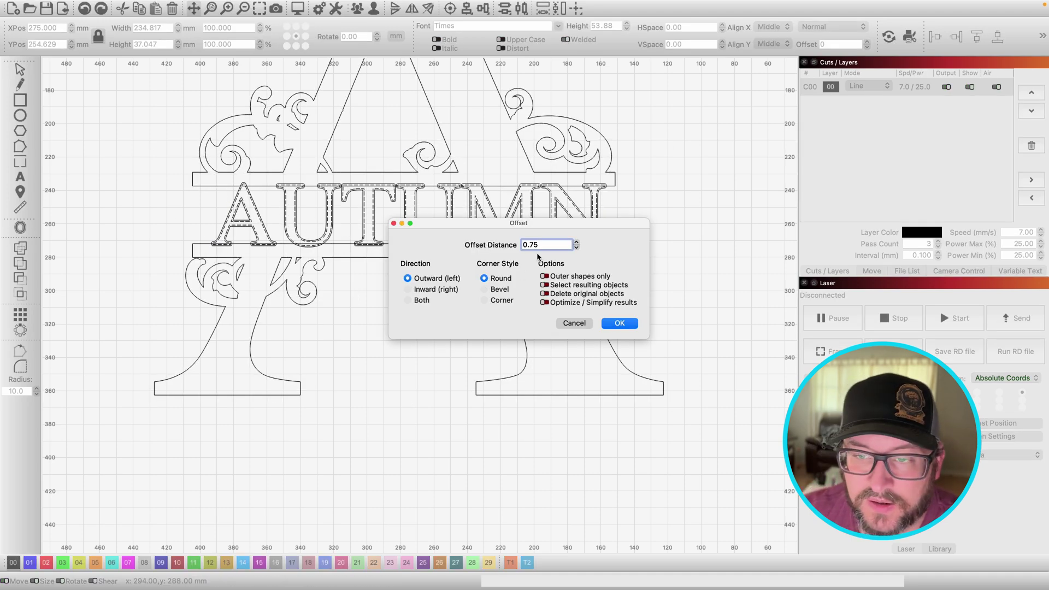
pyautogui.press('BackSpace')
pyautogui.press('BackSpace')
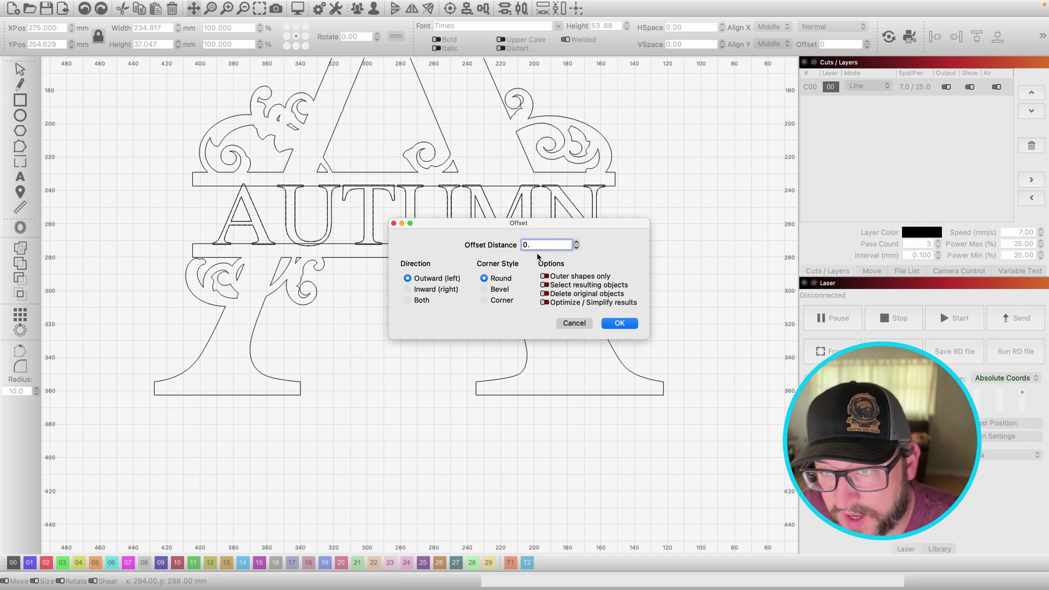
pyautogui.write('5')
pyautogui.click(619, 323)
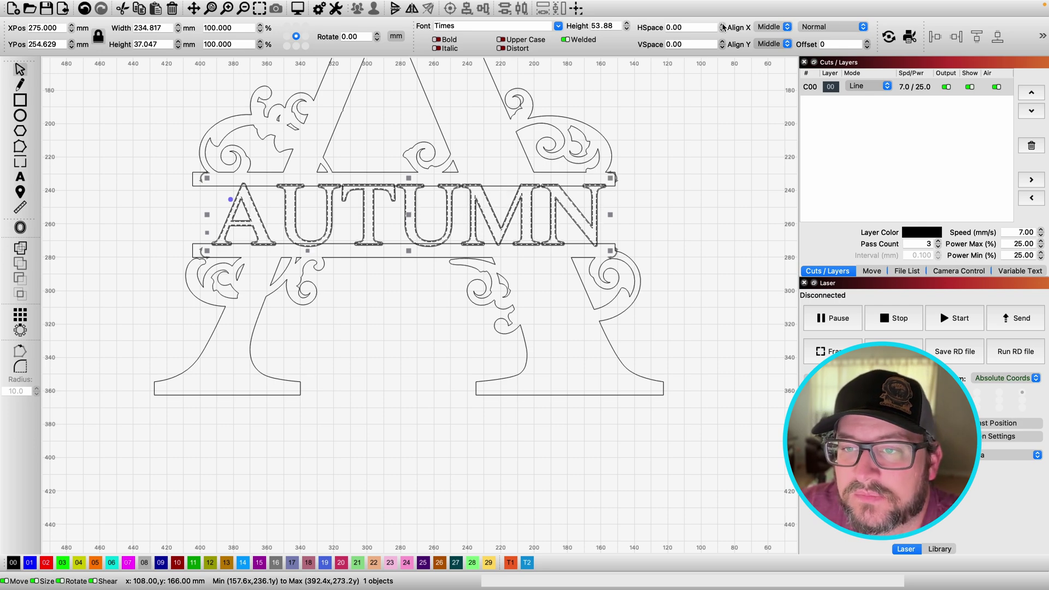
# Set AUTUMN's HSpace to 1.00, re-centre it, and weld its outline with the A frame and swirl.
pyautogui.click(722, 25)
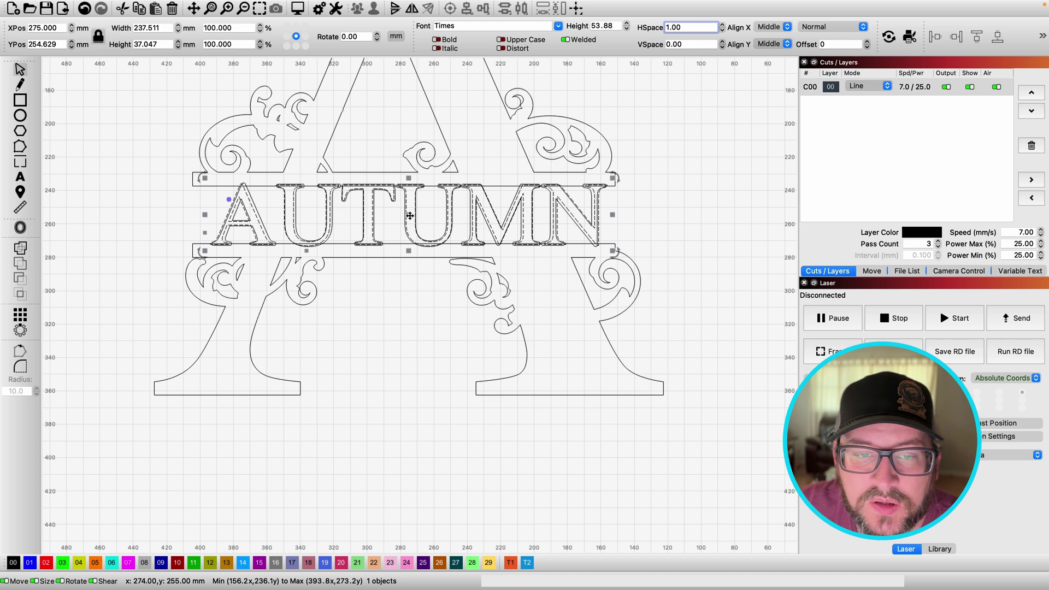
pyautogui.moveTo(410, 216); pyautogui.dragTo(412, 282)
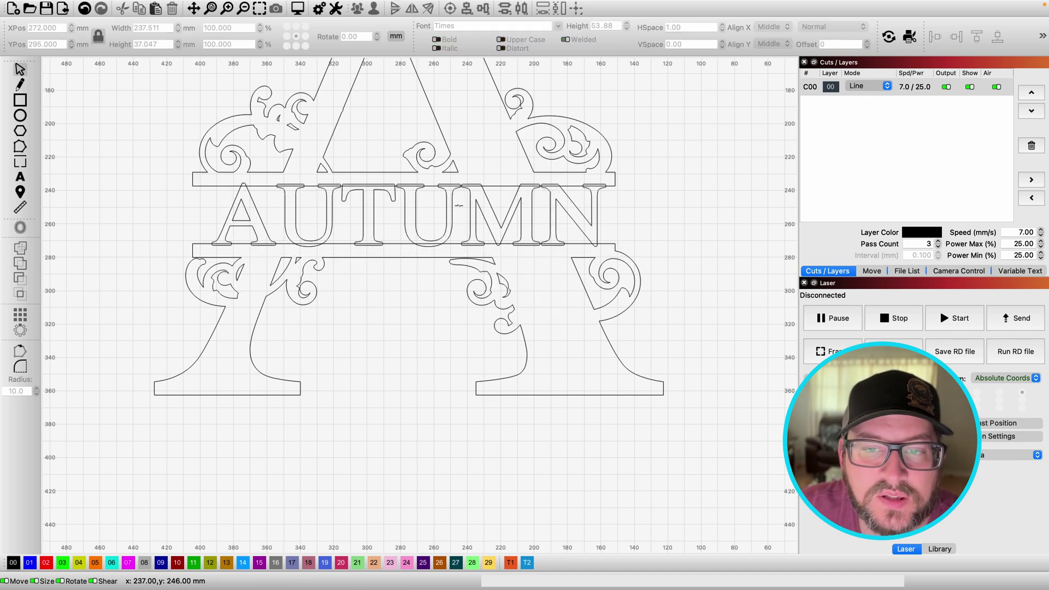
pyautogui.moveTo(404, 215); pyautogui.dragTo(405, 215)
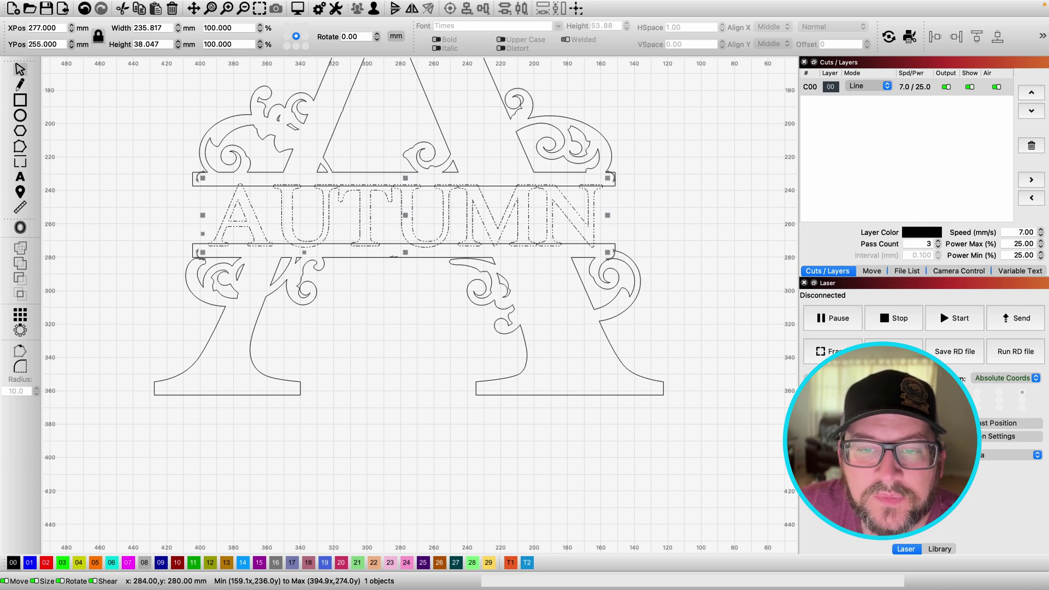
pyautogui.keyDown('shift'); pyautogui.click(393, 244); pyautogui.keyUp('shift')
pyautogui.keyDown('shift'); pyautogui.click(435, 142); pyautogui.keyUp('shift')
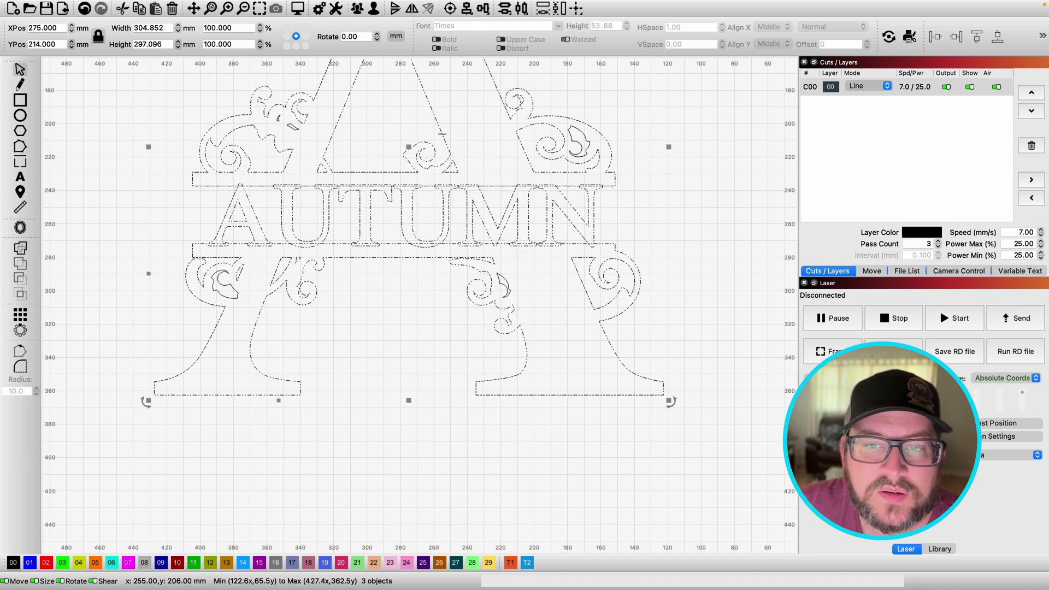
pyautogui.click(21, 253)
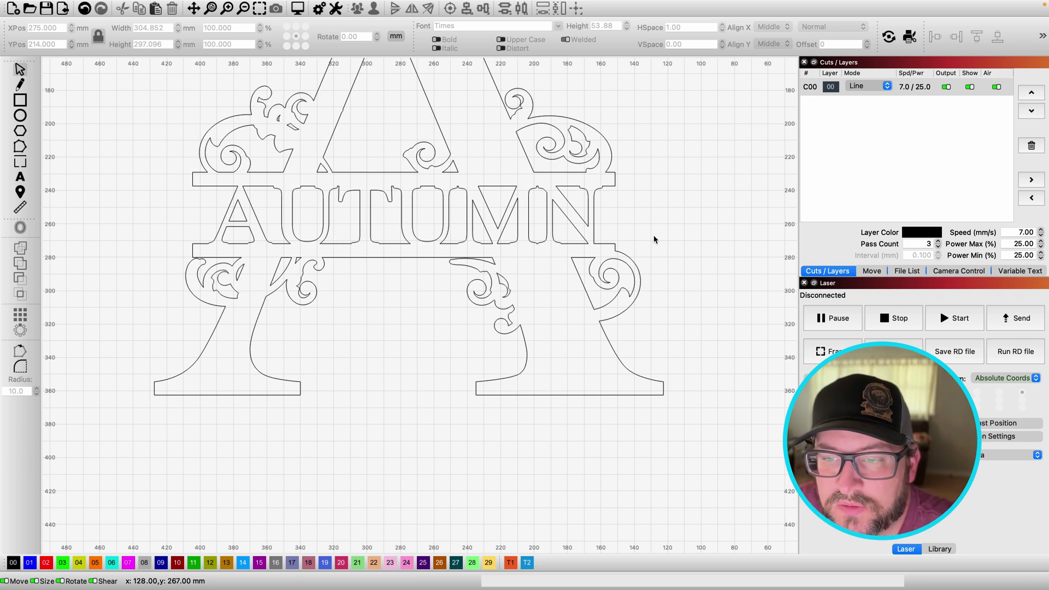
pyautogui.scroll(-4, 656, 235)
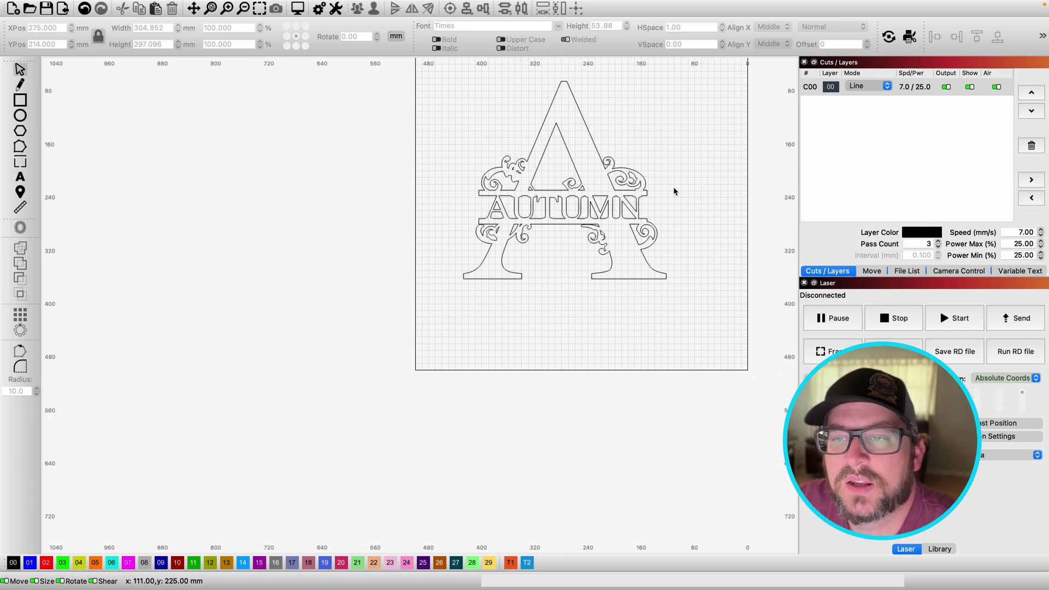
pyautogui.scroll(3, 668, 98)
pyautogui.scroll(1, 669, 96)
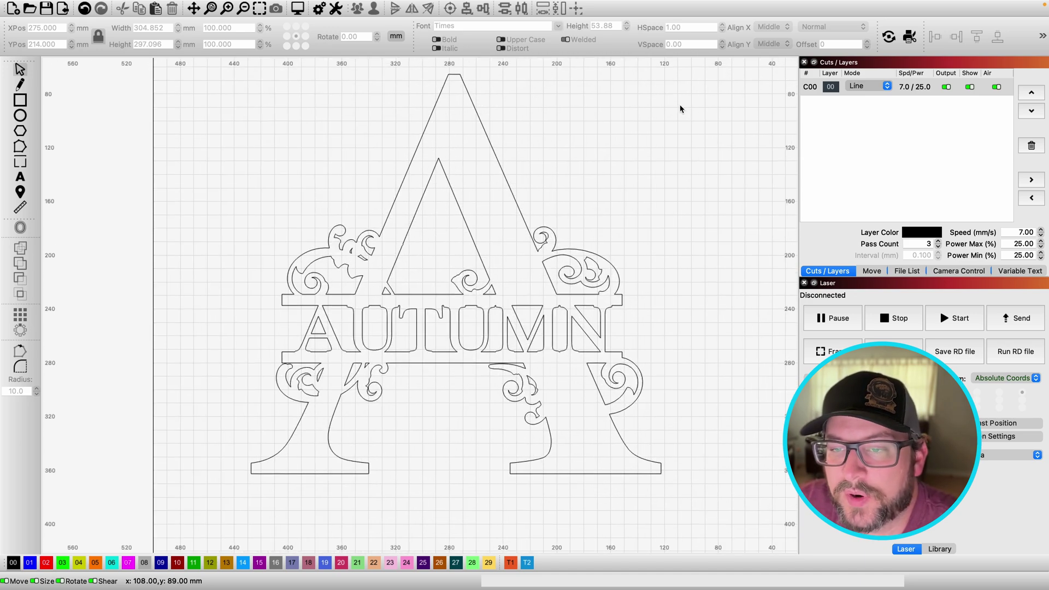